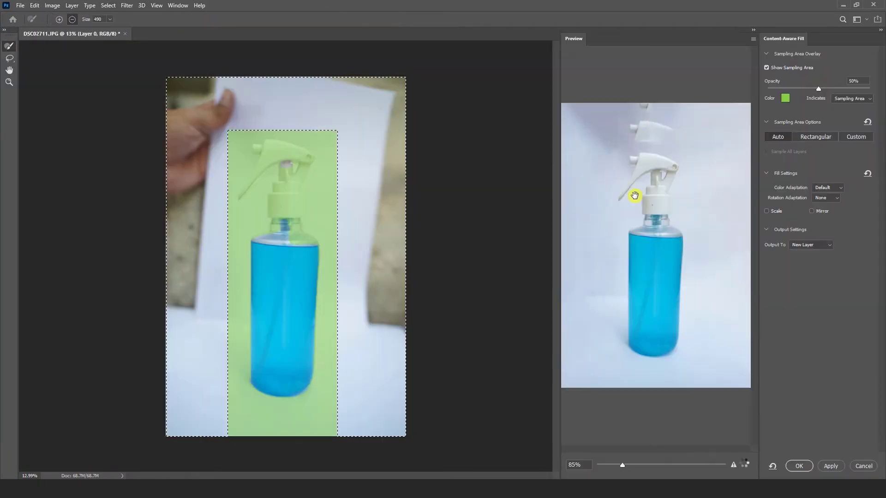
Step: Drag a rectangular selection over the top of the bottle
{"action": "mouse_move", "coordinate": [270, 139]}
{"action": "left_mouse_down"}
{"action": "mouse_move", "coordinate": [334, 191]}
{"action": "mouse_move", "coordinate": [257, 322]}
{"action": "left_mouse_up"}
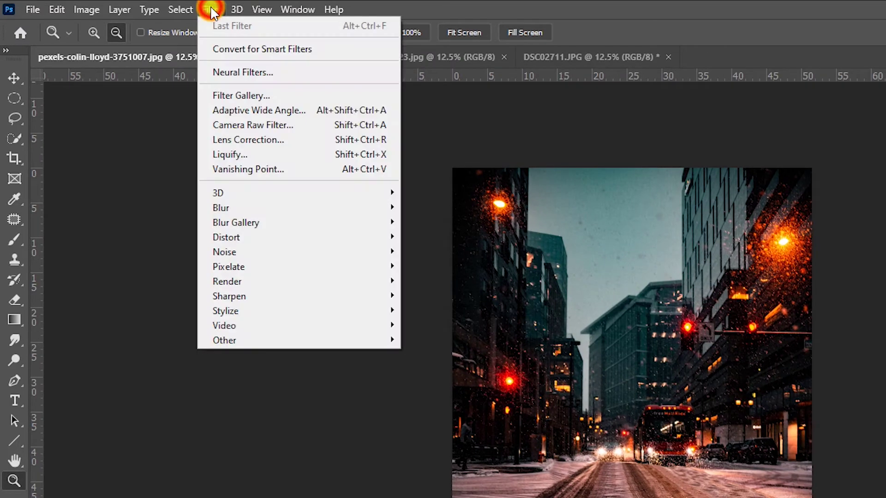
Step: Apply a Field Blur to the city street photo and raise the blur to 151 px
{"action": "mouse_move", "coordinate": [241, 226]}
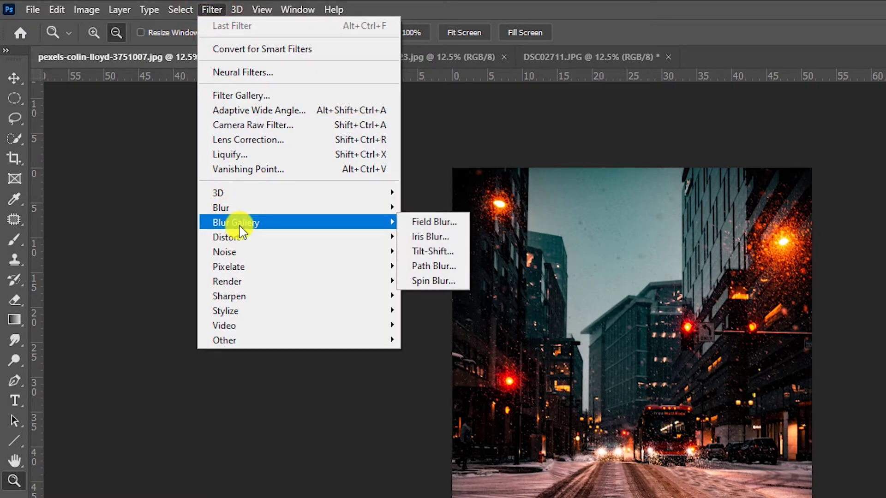
{"action": "left_click", "coordinate": [411, 222]}
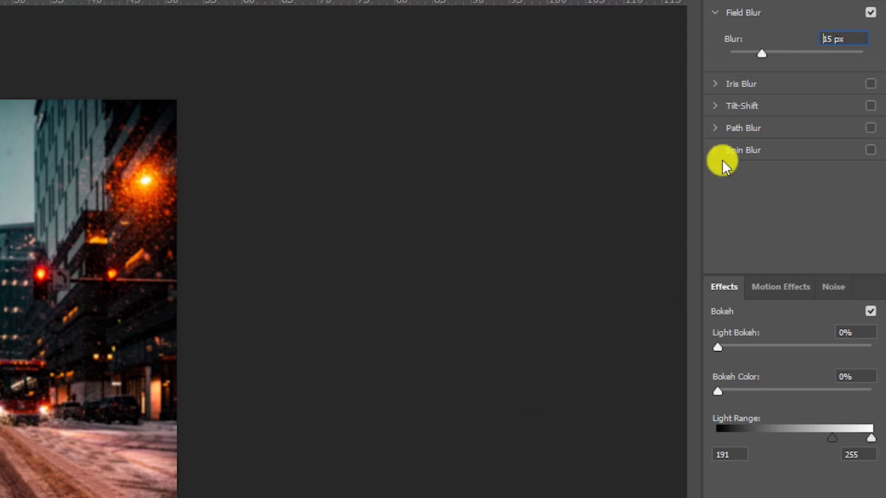
{"action": "left_click_drag", "start_coordinate": [763, 53], "coordinate": [801, 51]}
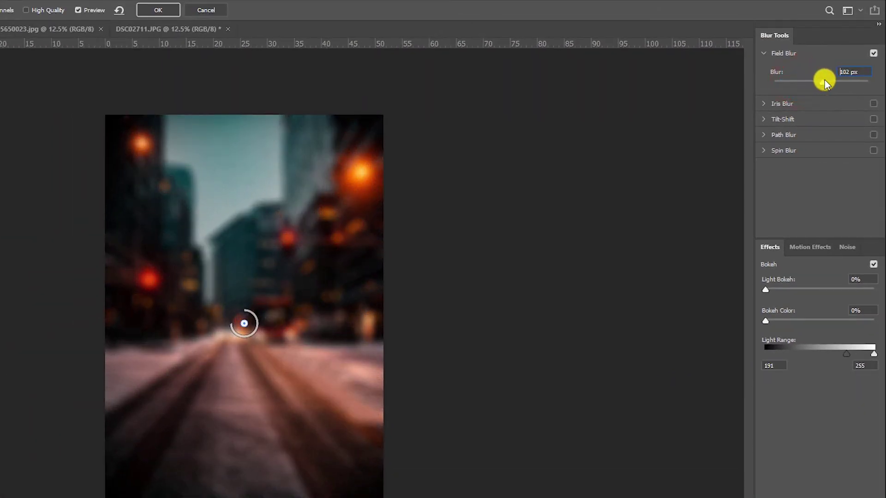
{"action": "left_click_drag", "start_coordinate": [824, 79], "coordinate": [832, 82]}
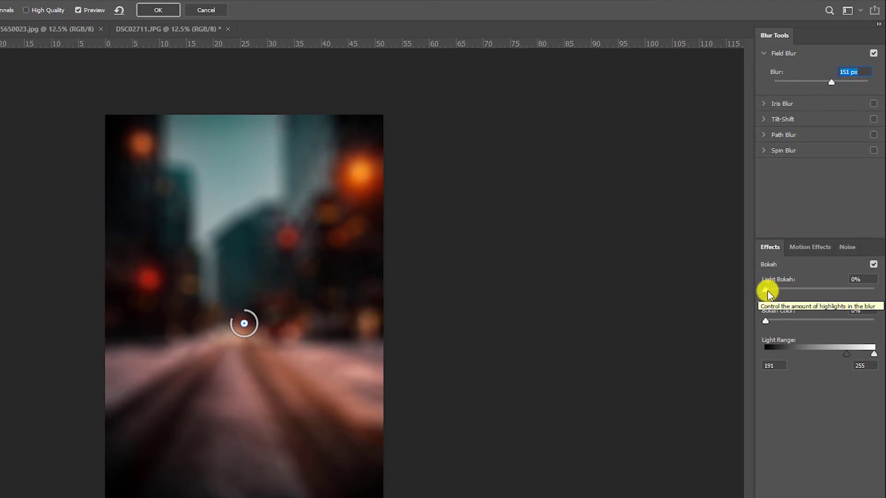
Step: Set Light Bokeh 77%, Bokeh Color 60%, Light Range 231–255, and raise the blur to 379 px
{"action": "left_click_drag", "start_coordinate": [768, 290], "coordinate": [835, 292]}
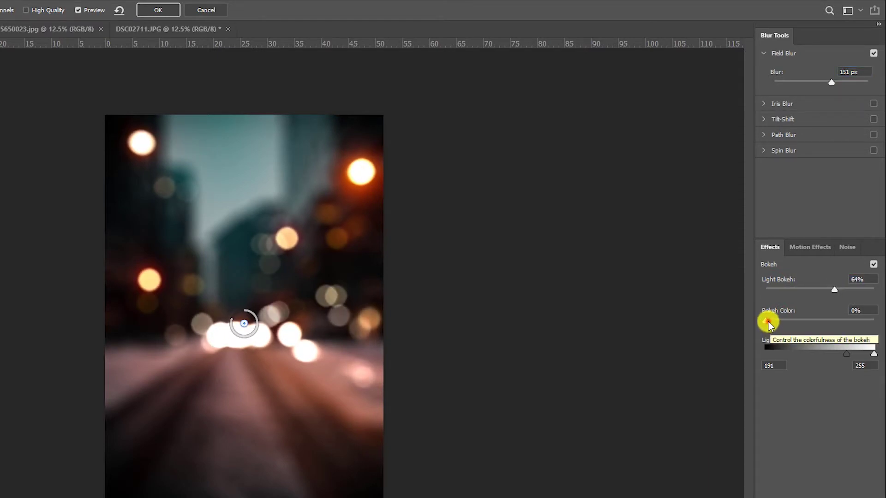
{"action": "left_click_drag", "start_coordinate": [768, 320], "coordinate": [807, 319]}
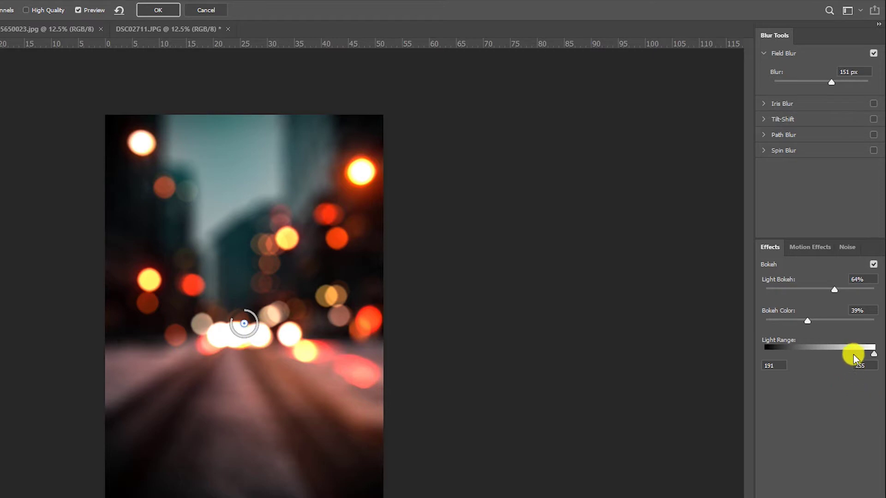
{"action": "left_click_drag", "start_coordinate": [849, 356], "coordinate": [870, 360]}
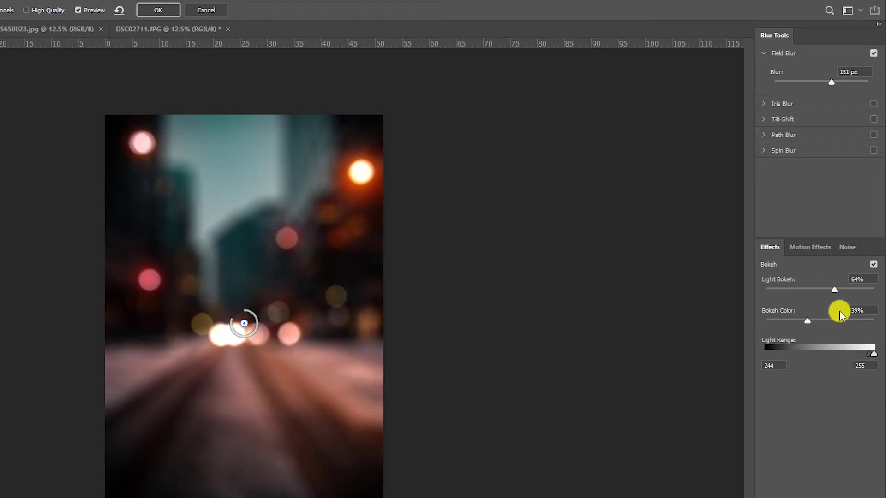
{"action": "left_click_drag", "start_coordinate": [808, 318], "coordinate": [849, 293]}
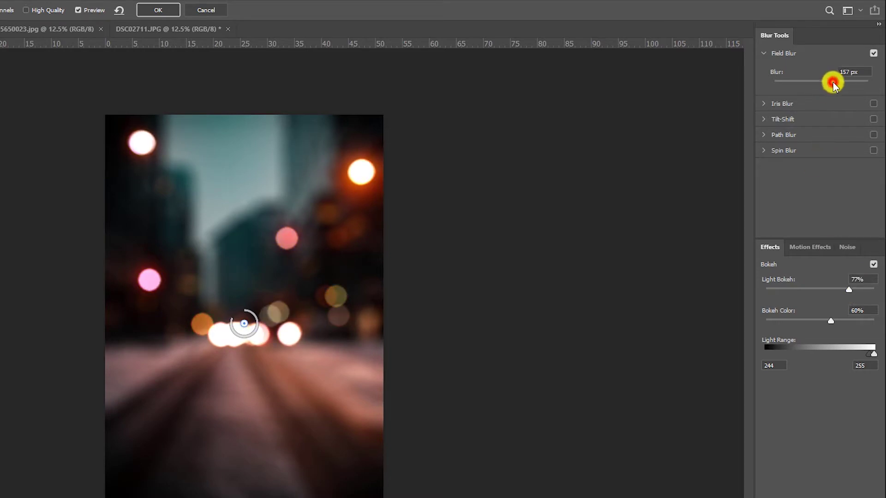
{"action": "left_click_drag", "start_coordinate": [833, 81], "coordinate": [860, 83]}
{"action": "left_click_drag", "start_coordinate": [871, 354], "coordinate": [865, 360]}
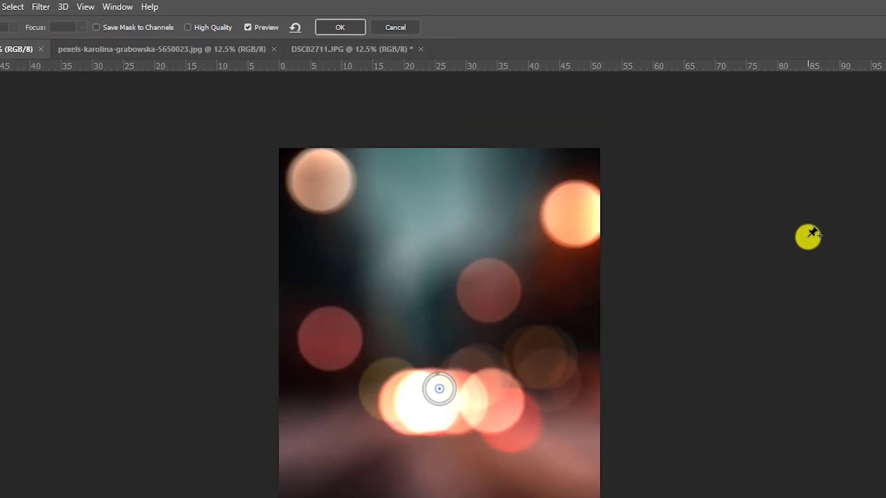
Step: Render the bokeh Field Blur on the city photo and zoom out to view it
{"action": "left_click", "coordinate": [340, 27]}
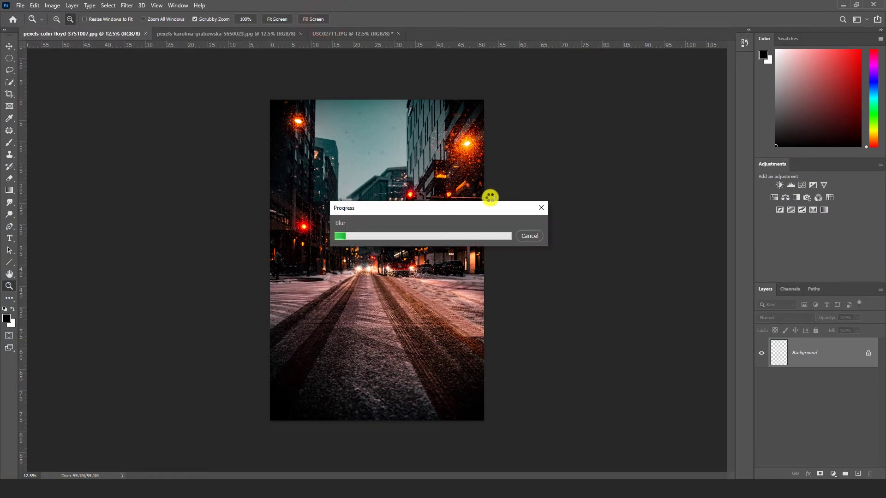
{"action": "left_click", "coordinate": [486, 248], "text": "alt"}
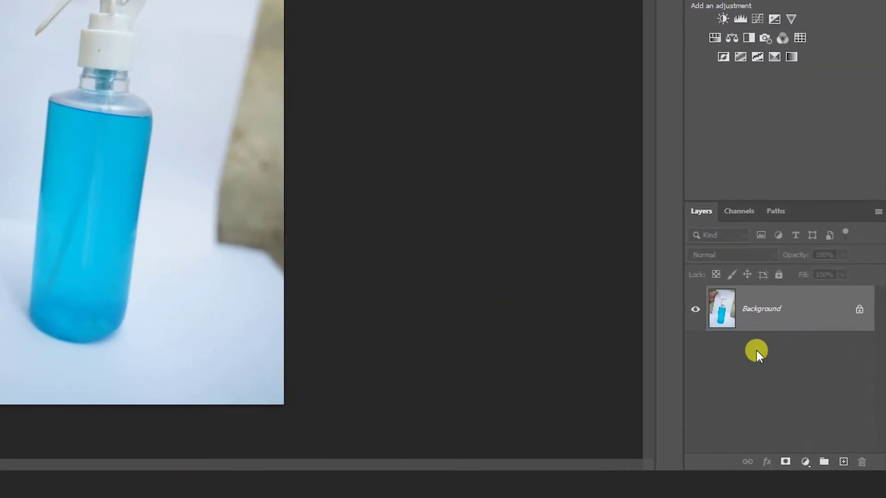
Step: Unlock the layer, then straighten-crop the bottle photo along the bottle's left edge with Content-Aware fill
{"action": "left_click", "coordinate": [859, 309]}
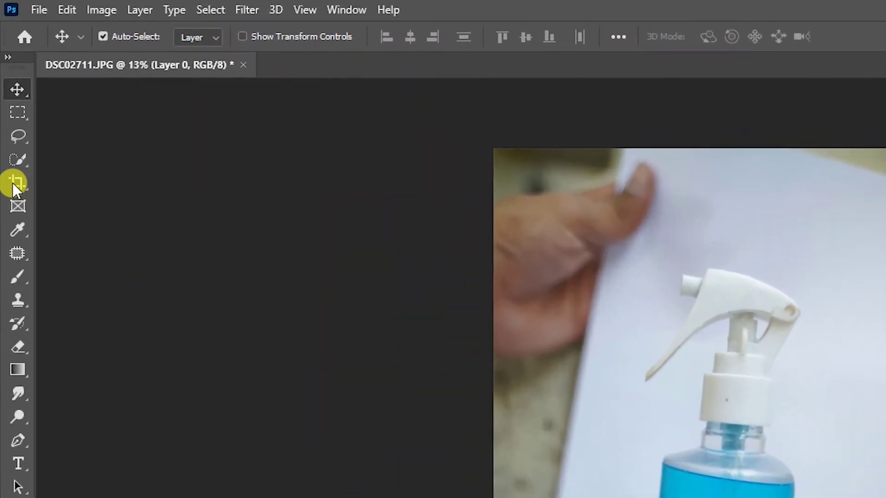
{"action": "left_click", "coordinate": [16, 185]}
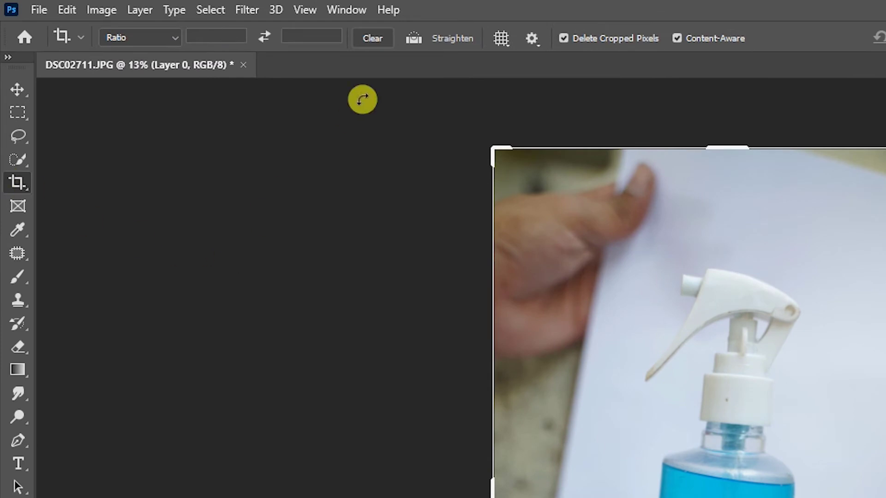
{"action": "left_click", "coordinate": [412, 38]}
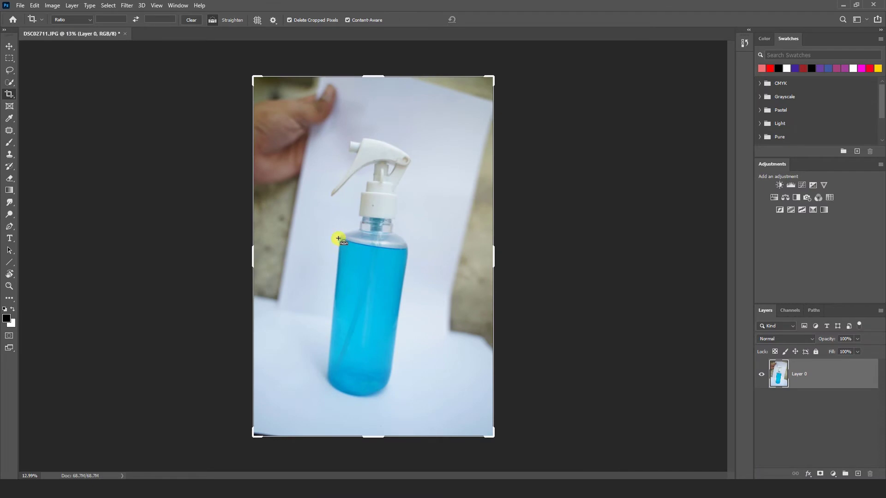
{"action": "left_click_drag", "start_coordinate": [340, 236], "coordinate": [327, 378]}
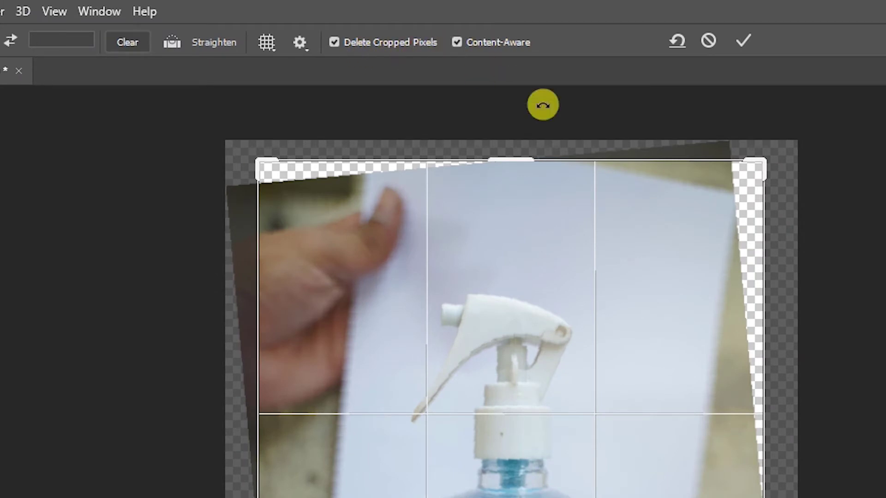
{"action": "left_click", "coordinate": [744, 40]}
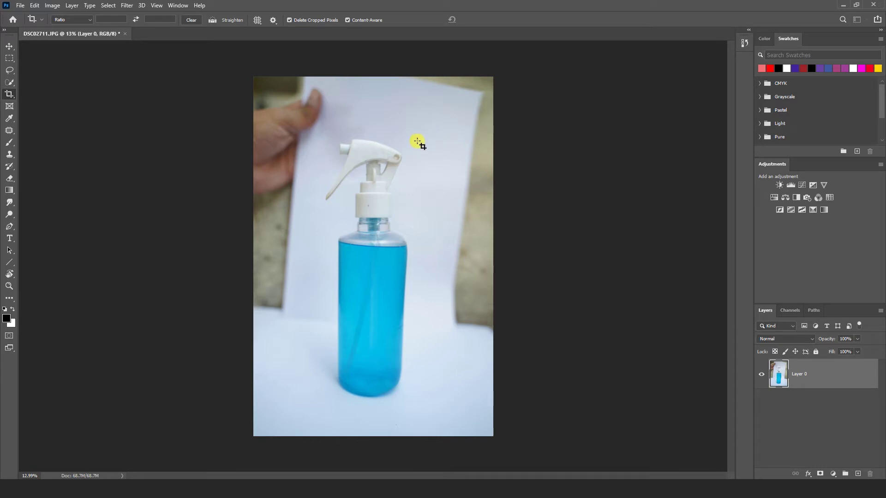
Step: Draw a tall rectangular marquee around the bottle and invert it to select the surroundings
{"action": "key", "text": "m"}
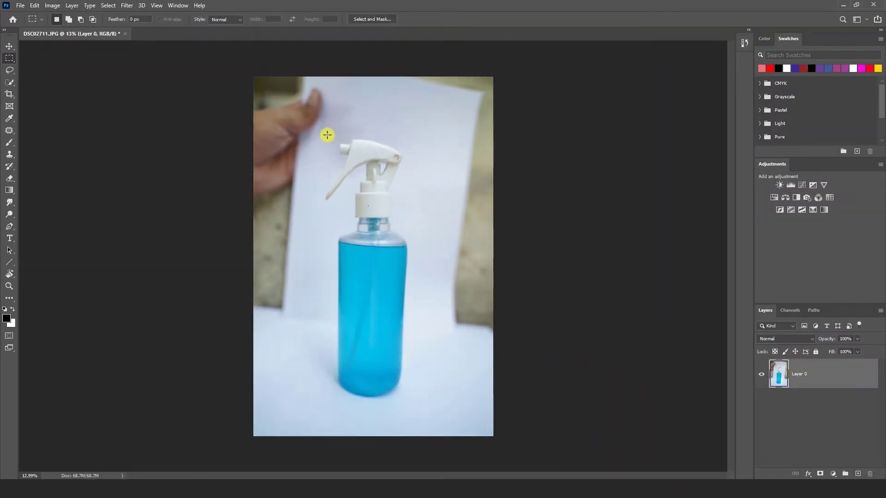
{"action": "mouse_move", "coordinate": [323, 148]}
{"action": "left_mouse_down"}
{"action": "mouse_move", "coordinate": [411, 178]}
{"action": "mouse_move", "coordinate": [418, 390]}
{"action": "mouse_move", "coordinate": [391, 348]}
{"action": "mouse_move", "coordinate": [406, 330]}
{"action": "mouse_move", "coordinate": [421, 375]}
{"action": "mouse_move", "coordinate": [424, 441]}
{"action": "left_mouse_up"}
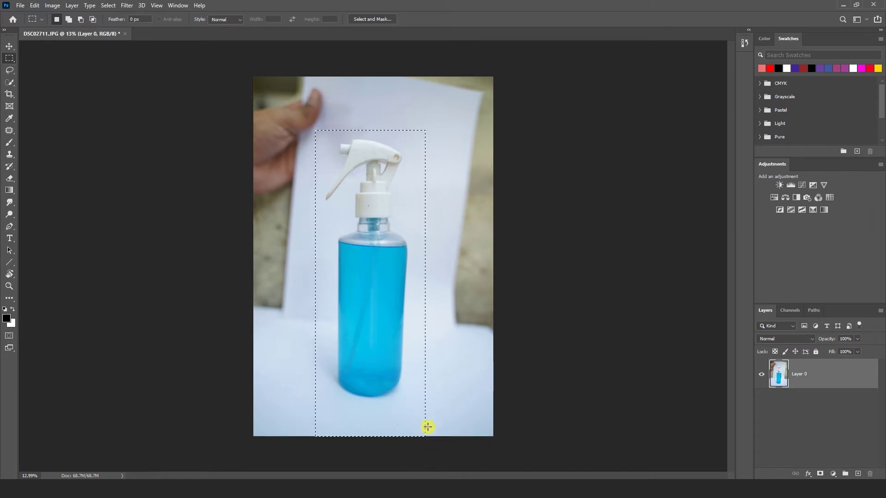
{"action": "left_click", "coordinate": [109, 5]}
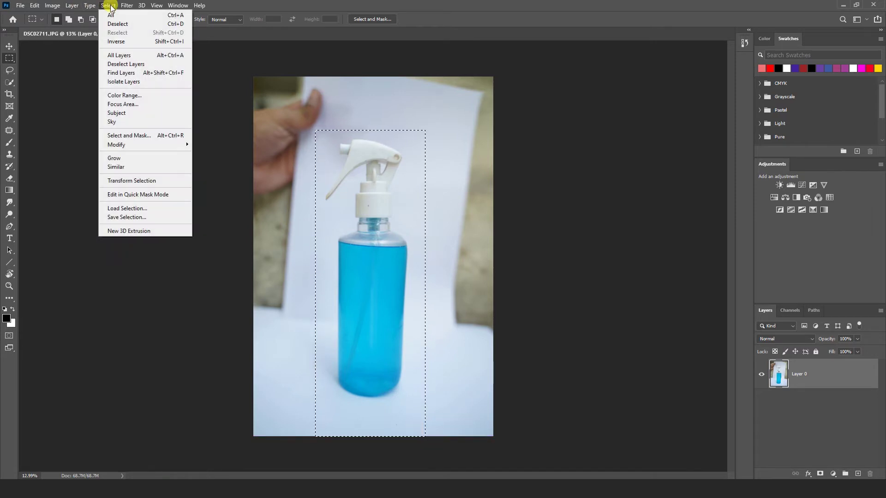
{"action": "left_click", "coordinate": [124, 40]}
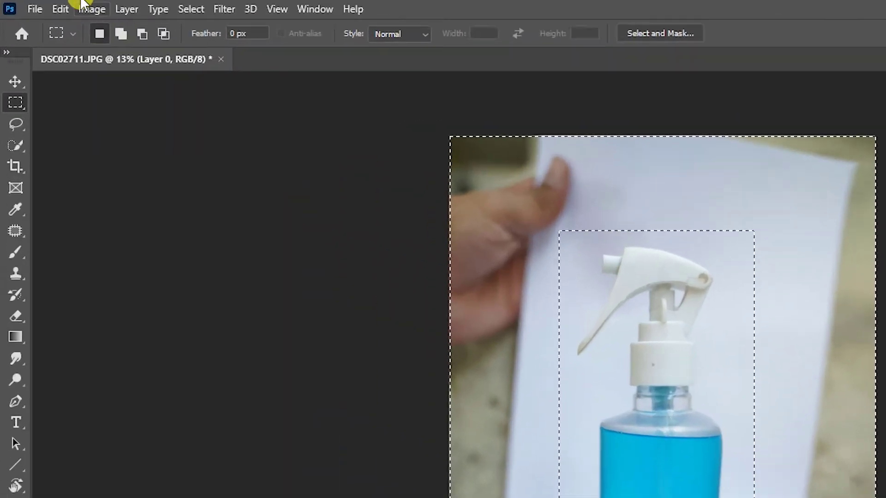
Step: Content-Aware Fill the surroundings onto a new layer, excluding the bottle's neck and lower edges from sampling
{"action": "left_click", "coordinate": [35, 5]}
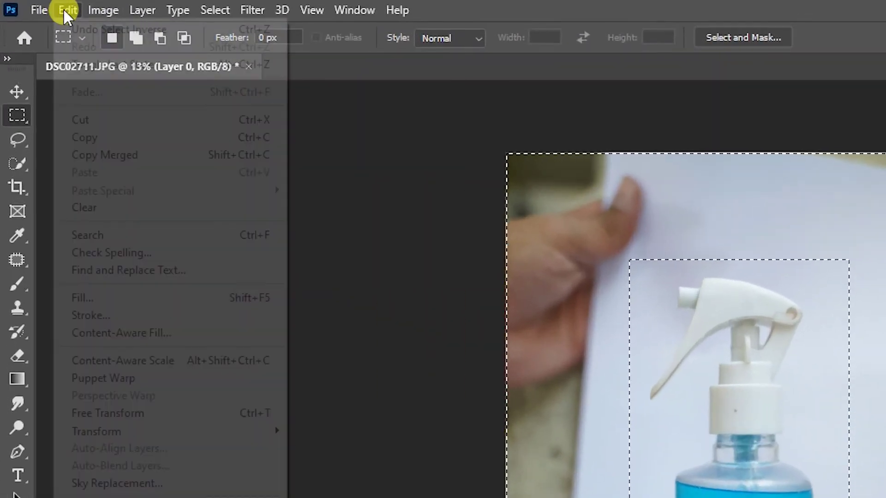
{"action": "left_click", "coordinate": [115, 334]}
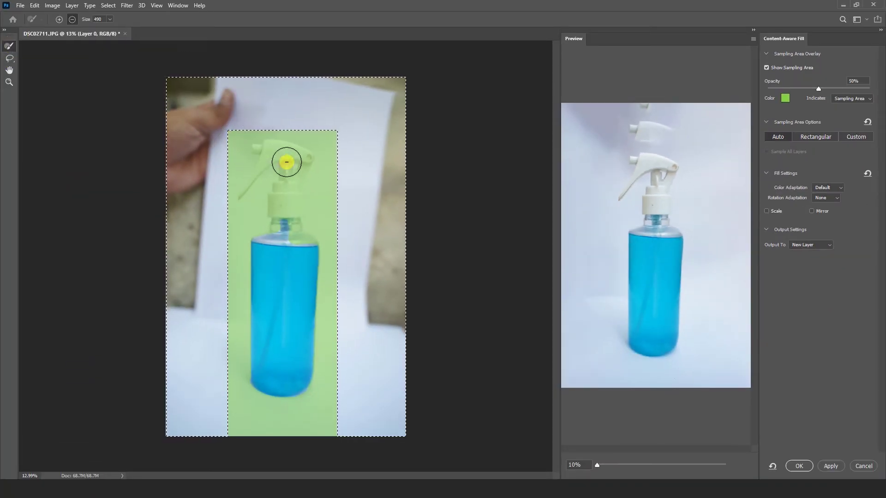
{"action": "mouse_move", "coordinate": [282, 158]}
{"action": "left_mouse_down"}
{"action": "mouse_move", "coordinate": [259, 162]}
{"action": "mouse_move", "coordinate": [317, 186]}
{"action": "left_mouse_up"}
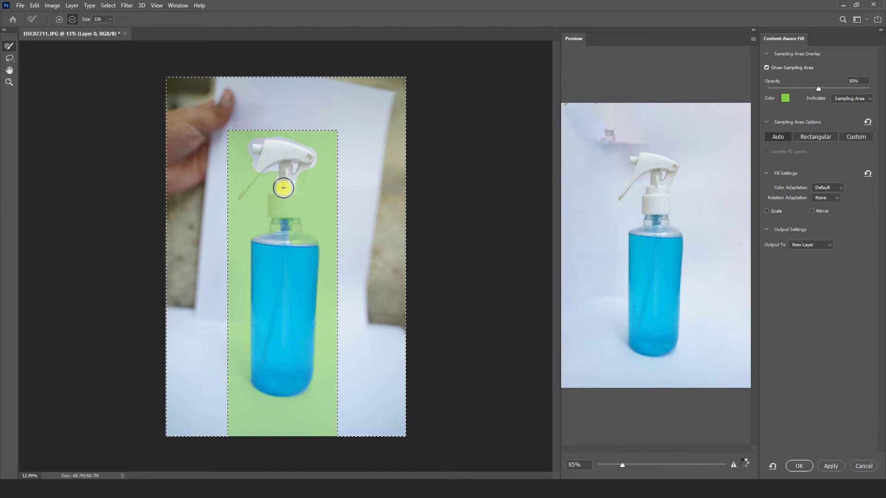
{"action": "mouse_move", "coordinate": [280, 190]}
{"action": "left_mouse_down"}
{"action": "mouse_move", "coordinate": [302, 165]}
{"action": "mouse_move", "coordinate": [295, 204]}
{"action": "mouse_move", "coordinate": [274, 207]}
{"action": "mouse_move", "coordinate": [334, 190]}
{"action": "left_mouse_up"}
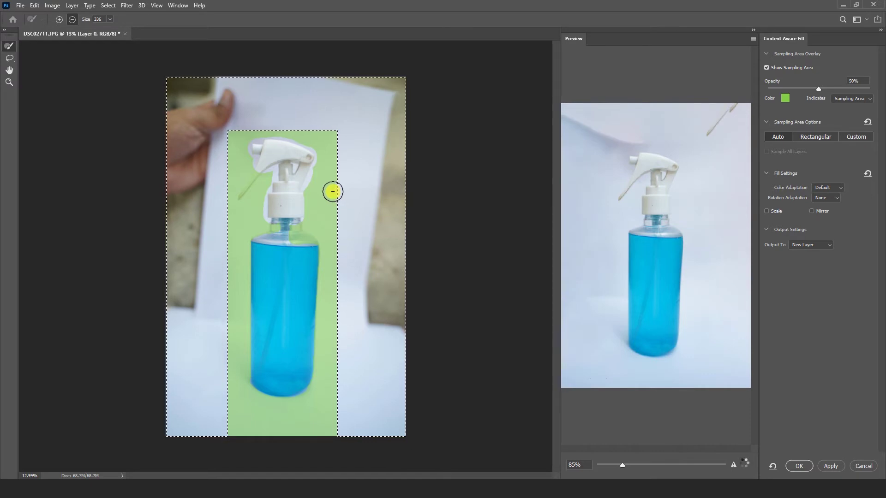
{"action": "right_click", "coordinate": [276, 174], "text": "alt"}
{"action": "key", "text": "alt"}
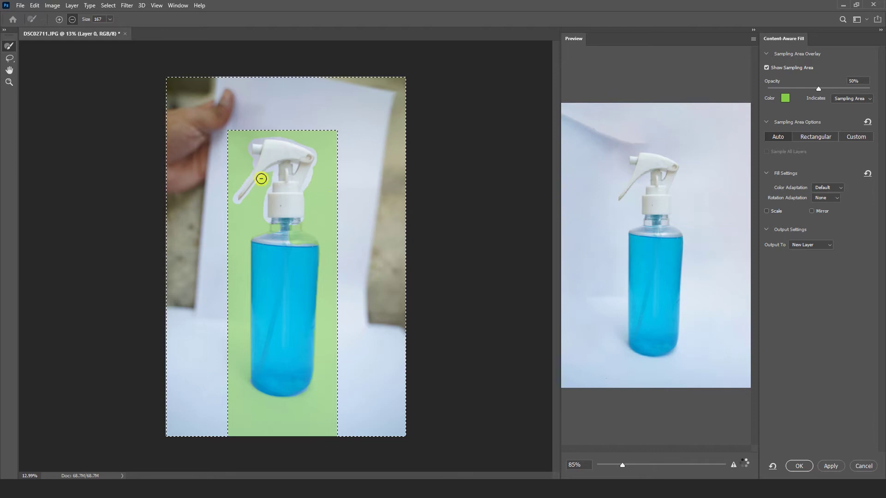
{"action": "right_click", "coordinate": [273, 257], "text": "alt"}
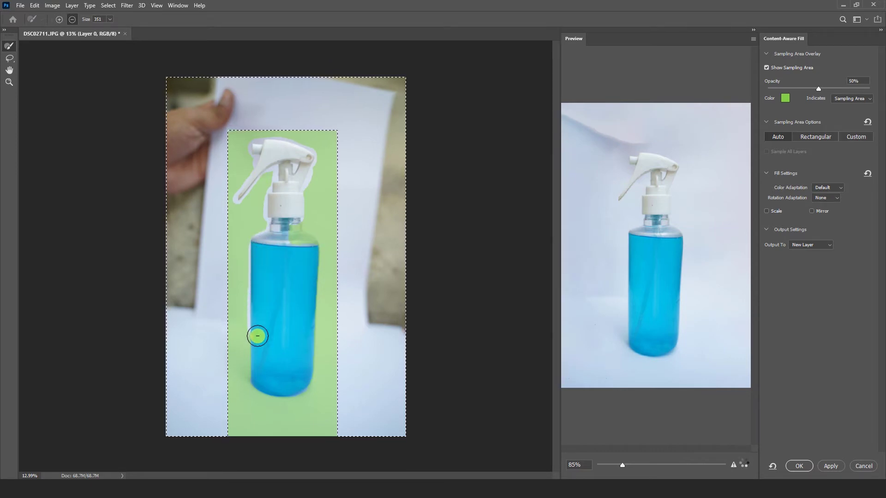
{"action": "mouse_move", "coordinate": [258, 336]}
{"action": "left_mouse_down"}
{"action": "mouse_move", "coordinate": [288, 388]}
{"action": "mouse_move", "coordinate": [308, 320]}
{"action": "mouse_move", "coordinate": [306, 241]}
{"action": "mouse_move", "coordinate": [294, 225]}
{"action": "left_mouse_up"}
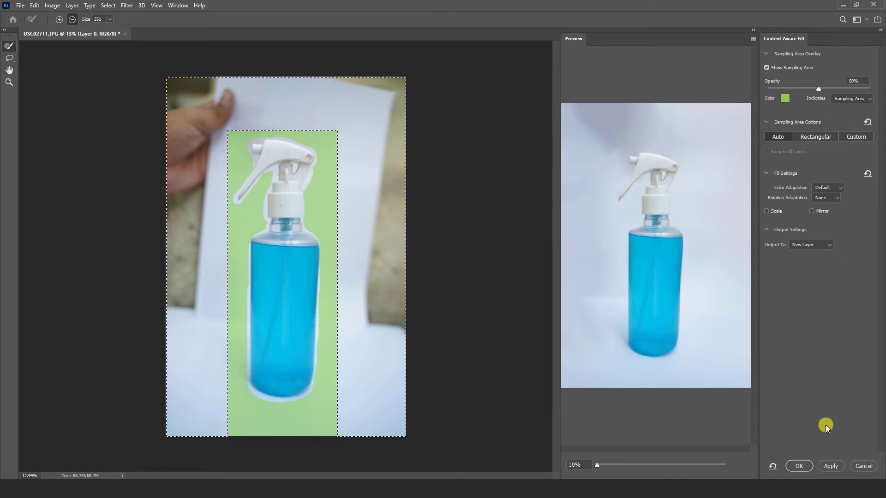
{"action": "left_click", "coordinate": [798, 466]}
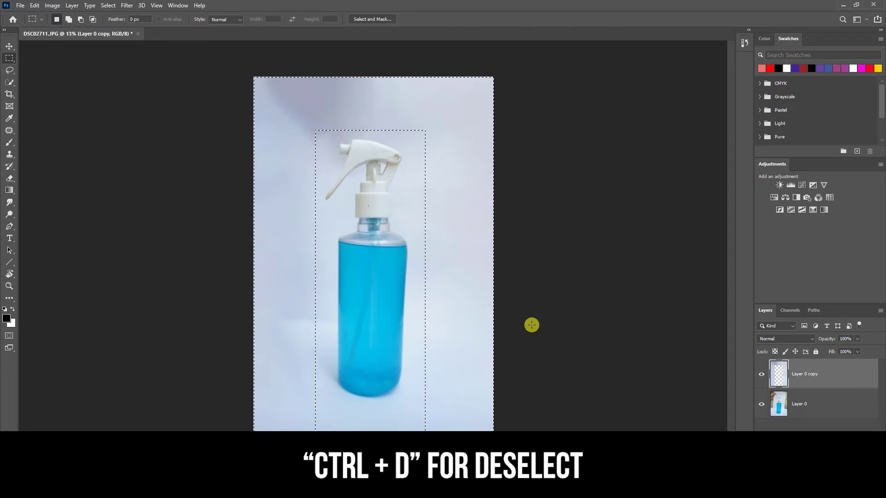
Step: Deselect, then toggle Layer 0 copy off and on to compare with the original
{"action": "key", "text": "ctrl+d"}
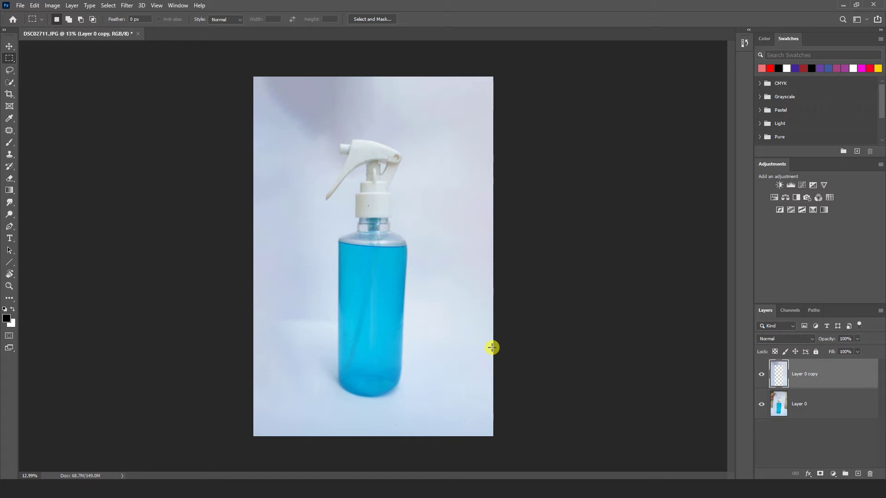
{"action": "left_click", "coordinate": [761, 375]}
{"action": "left_click", "coordinate": [815, 401]}
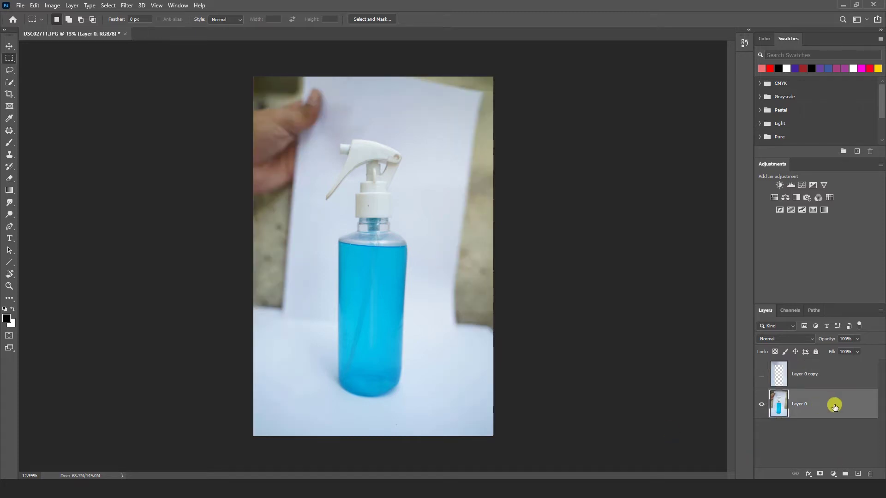
{"action": "left_click", "coordinate": [761, 375]}
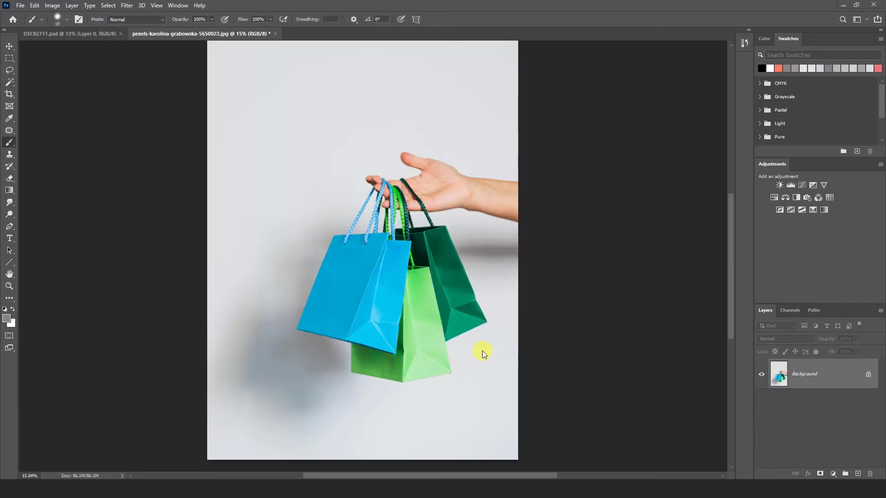
Step: Select the hand and shopping bags and add a layer mask hiding the grey background
{"action": "scroll", "coordinate": [473, 337], "scroll_direction": "up", "scroll_amount": 1}
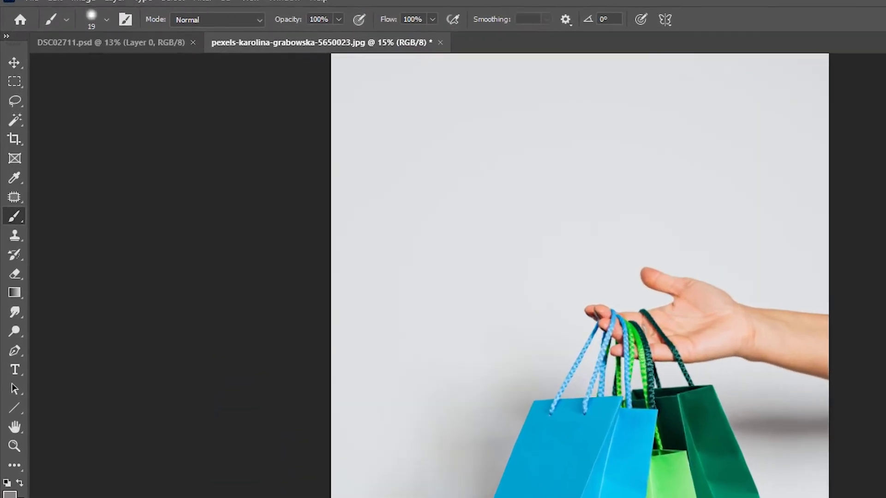
{"action": "key", "text": "ctrl+shift+i"}
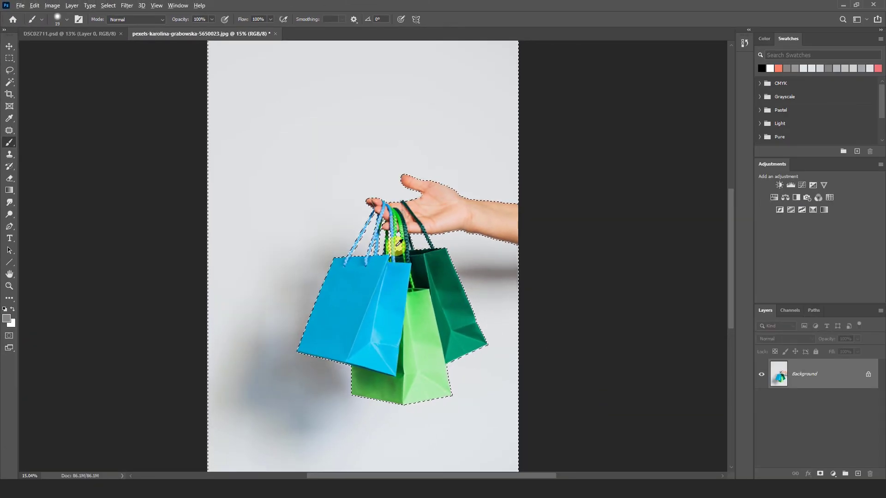
{"action": "scroll", "coordinate": [382, 228], "scroll_direction": "up", "scroll_amount": 4}
{"action": "scroll", "coordinate": [427, 247], "scroll_direction": "up", "scroll_amount": 8}
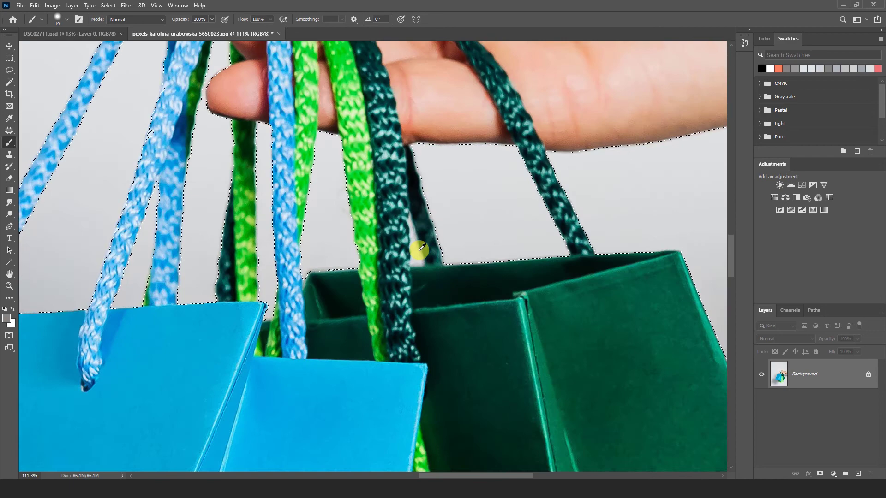
{"action": "key", "text": "w"}
{"action": "scroll", "coordinate": [292, 304], "scroll_direction": "down", "scroll_amount": 8}
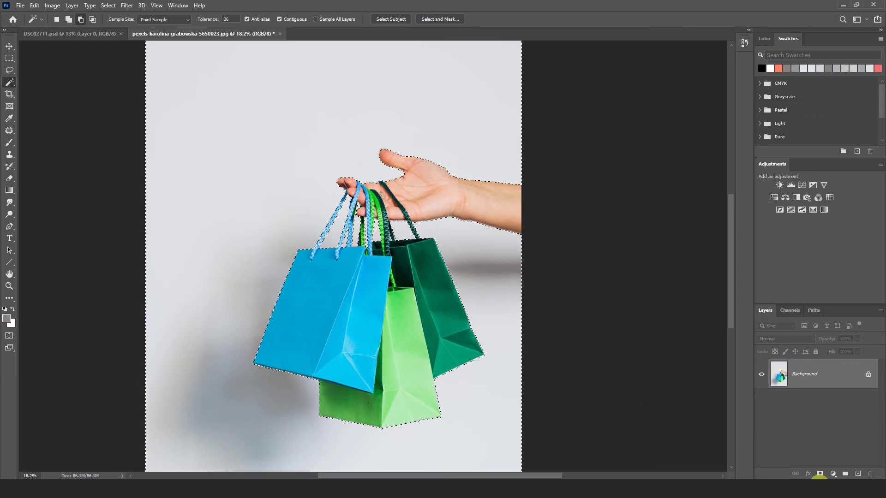
{"action": "left_click", "coordinate": [820, 474]}
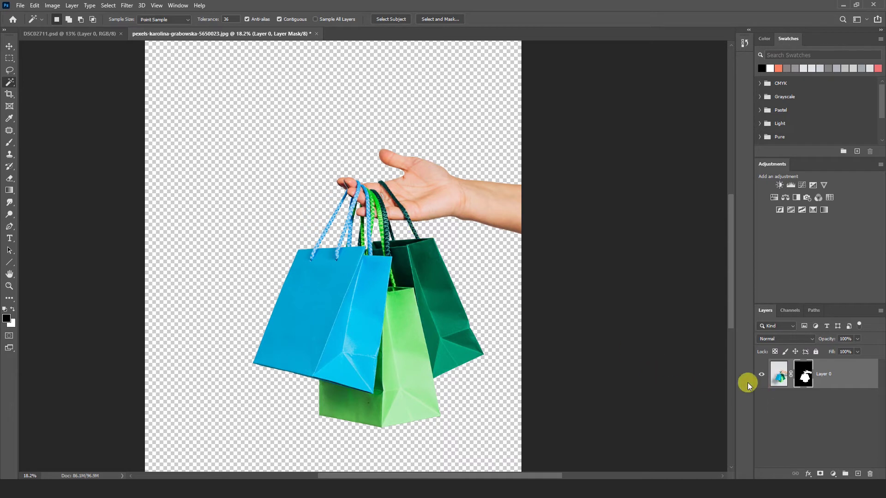
Step: Add a salmon #fd8567 Solid Color fill layer and move it beneath Layer 0
{"action": "left_click", "coordinate": [834, 475]}
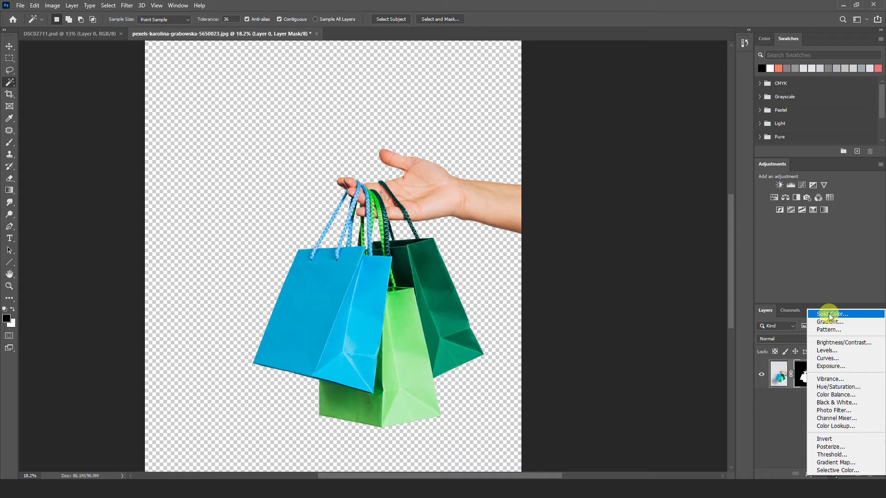
{"action": "left_click", "coordinate": [861, 315]}
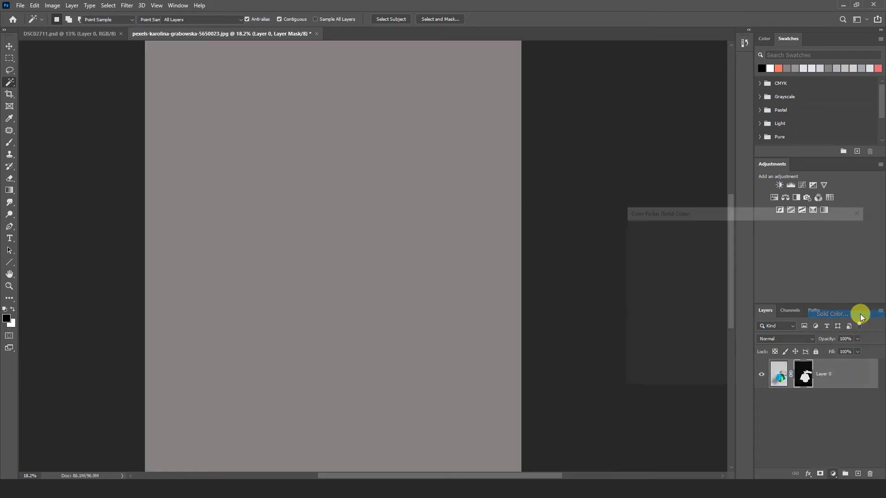
{"action": "mouse_move", "coordinate": [732, 279]}
{"action": "left_mouse_down"}
{"action": "mouse_move", "coordinate": [706, 262]}
{"action": "mouse_move", "coordinate": [697, 232]}
{"action": "left_mouse_up"}
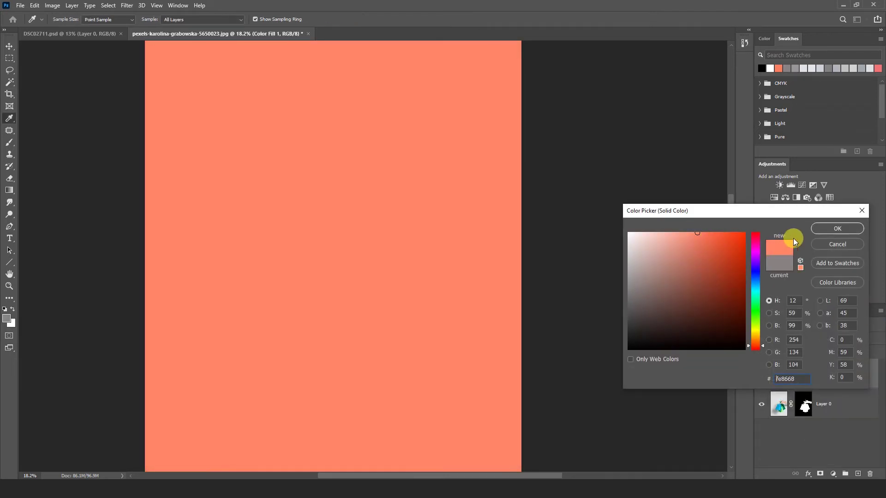
{"action": "left_click", "coordinate": [825, 229]}
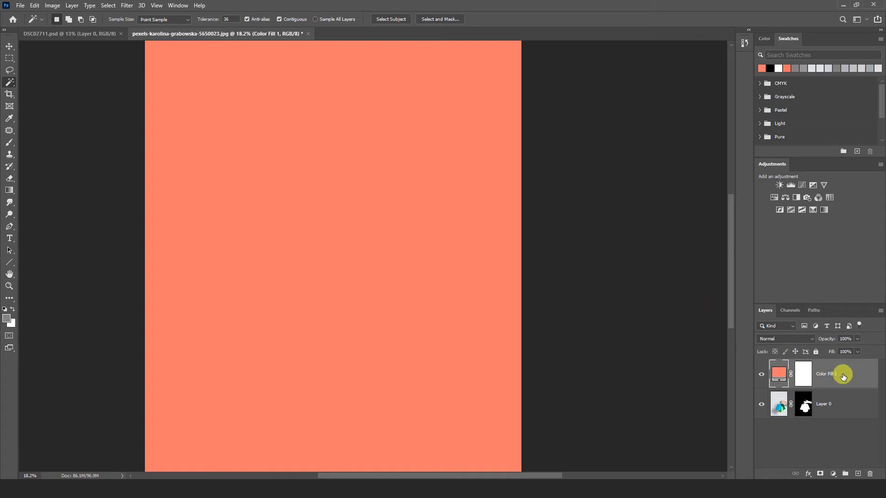
{"action": "left_click_drag", "start_coordinate": [848, 374], "coordinate": [844, 409]}
{"action": "scroll", "coordinate": [360, 172], "scroll_direction": "up", "scroll_amount": 6}
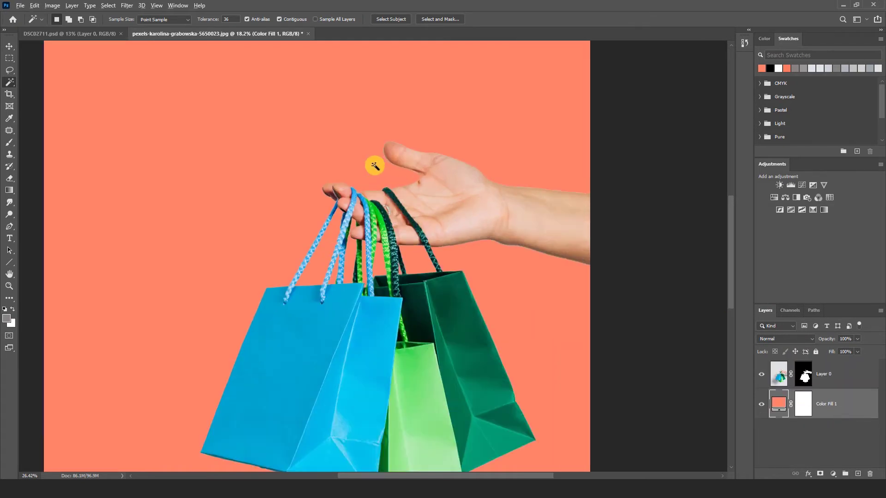
{"action": "scroll", "coordinate": [402, 166], "scroll_direction": "up", "scroll_amount": 4}
{"action": "scroll", "coordinate": [367, 192], "scroll_direction": "up", "scroll_amount": 2}
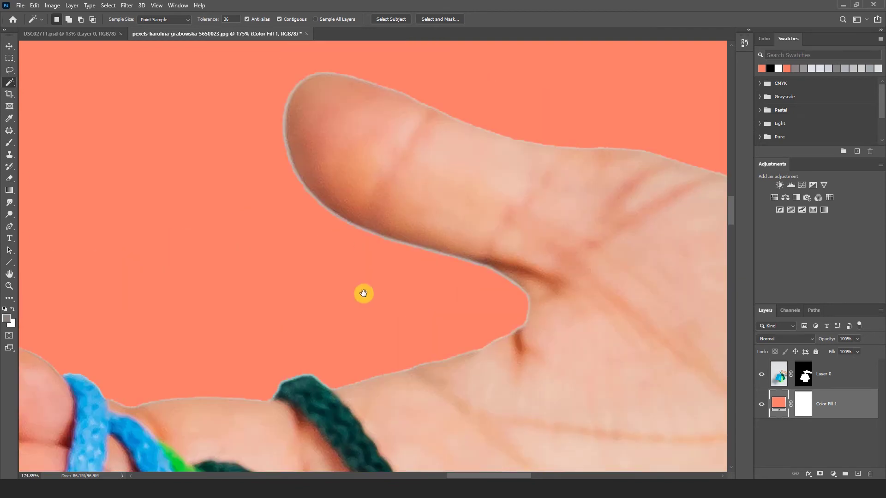
{"action": "scroll", "coordinate": [370, 210], "scroll_direction": "up", "scroll_amount": 1}
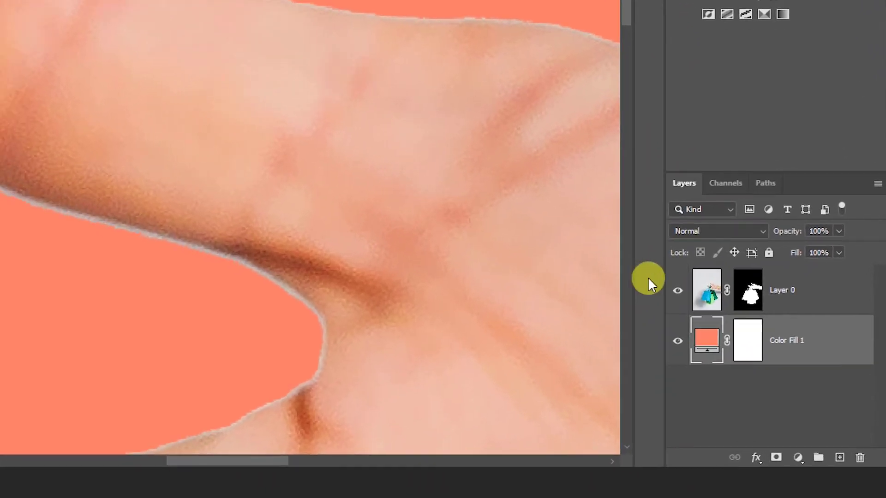
Step: Apply a Minimum filter of about 3.8 px radius to Layer 0's mask to trim the grey halo
{"action": "left_click", "coordinate": [752, 295]}
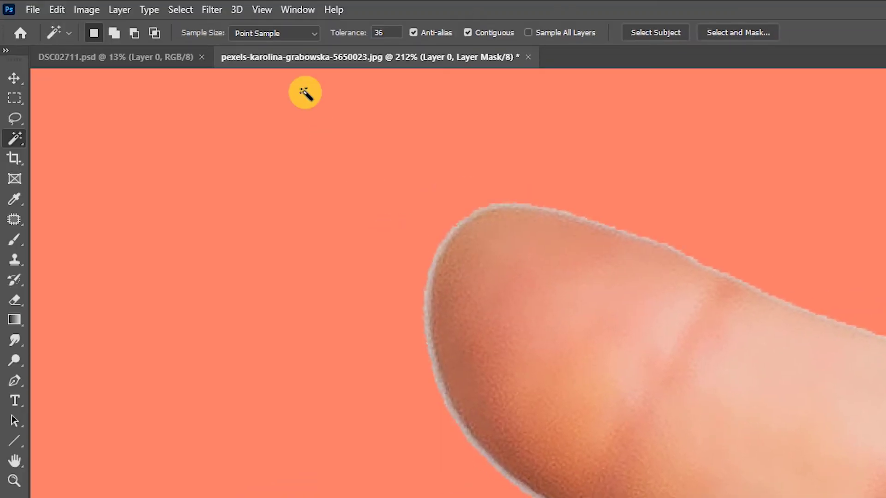
{"action": "left_click", "coordinate": [212, 10]}
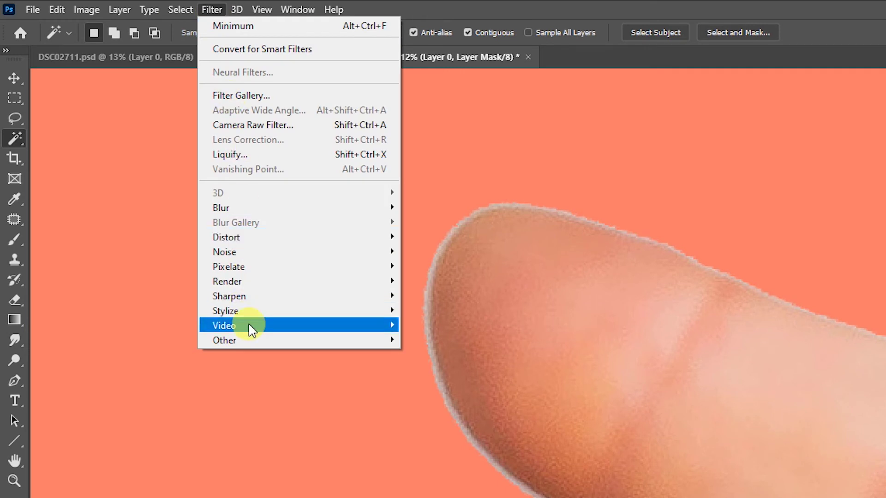
{"action": "mouse_move", "coordinate": [249, 341]}
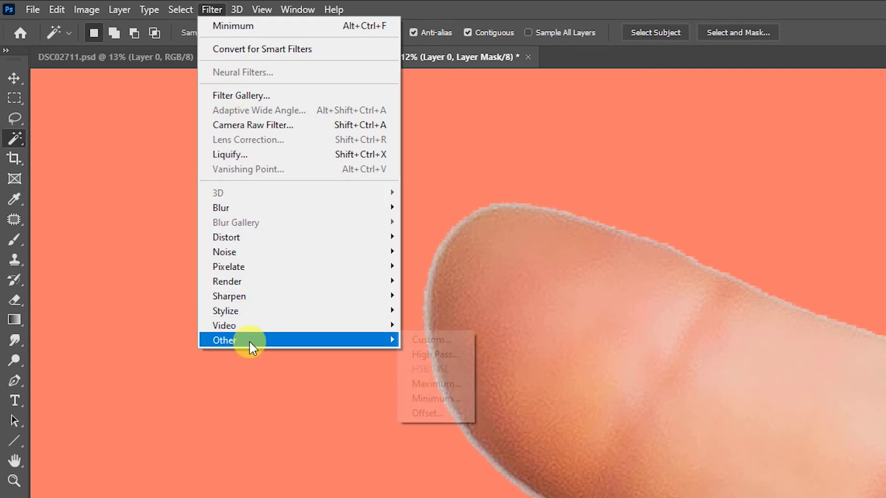
{"action": "left_click", "coordinate": [448, 398]}
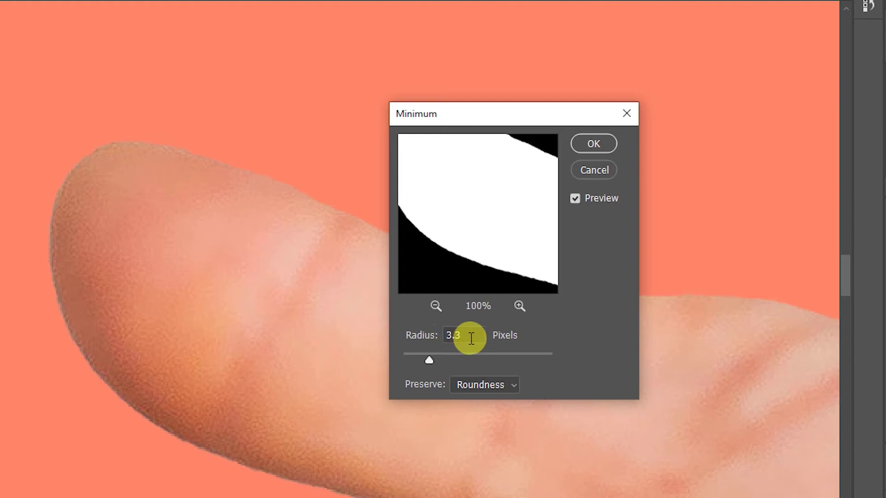
{"action": "mouse_move", "coordinate": [427, 363]}
{"action": "left_mouse_down"}
{"action": "mouse_move", "coordinate": [420, 359]}
{"action": "mouse_move", "coordinate": [434, 357]}
{"action": "left_mouse_up"}
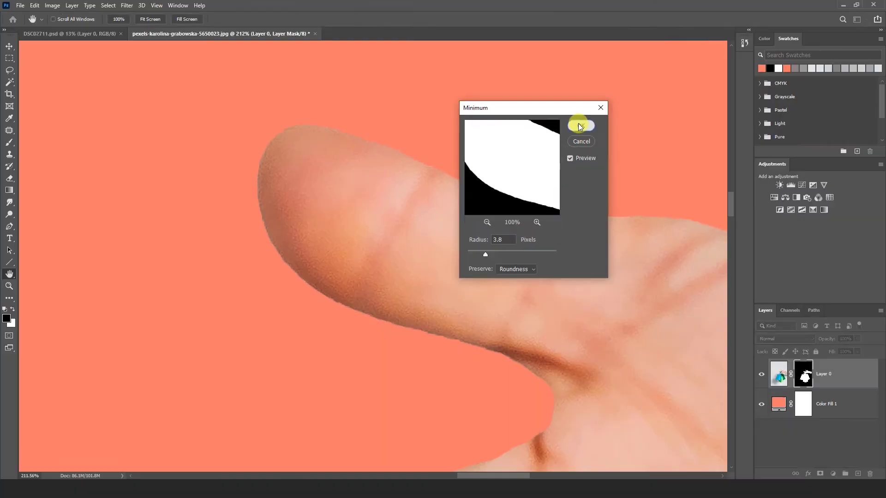
{"action": "left_click", "coordinate": [591, 143]}
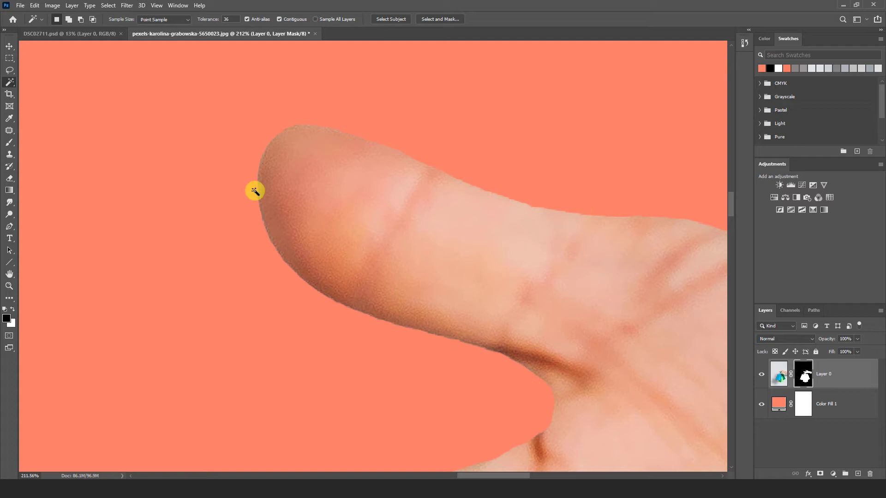
Step: Zoom out to review the cut-out's edges around the hand
{"action": "scroll", "coordinate": [407, 314], "scroll_direction": "down", "scroll_amount": 5}
{"action": "scroll", "coordinate": [425, 312], "scroll_direction": "down", "scroll_amount": 3}
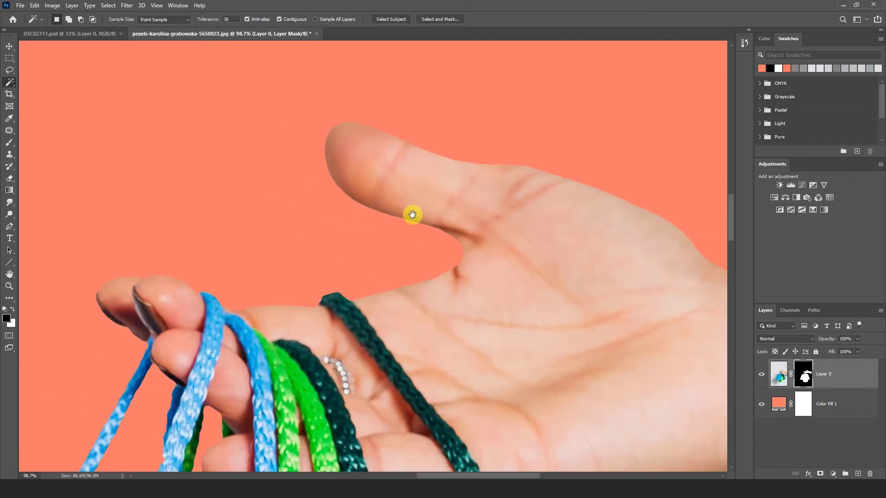
{"action": "scroll", "coordinate": [366, 356], "scroll_direction": "down", "scroll_amount": 4}
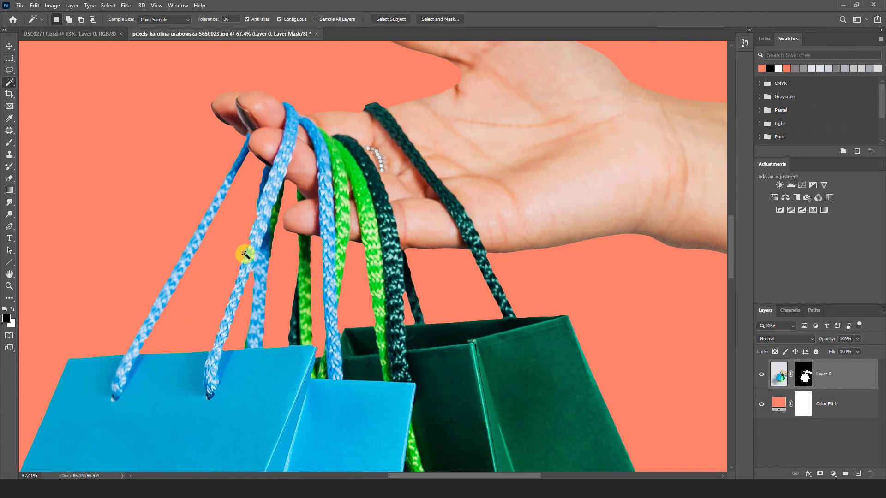
{"action": "scroll", "coordinate": [246, 257], "scroll_direction": "down", "scroll_amount": 2}
{"action": "scroll", "coordinate": [246, 256], "scroll_direction": "down", "scroll_amount": 1}
{"action": "scroll", "coordinate": [319, 249], "scroll_direction": "up", "scroll_amount": 2}
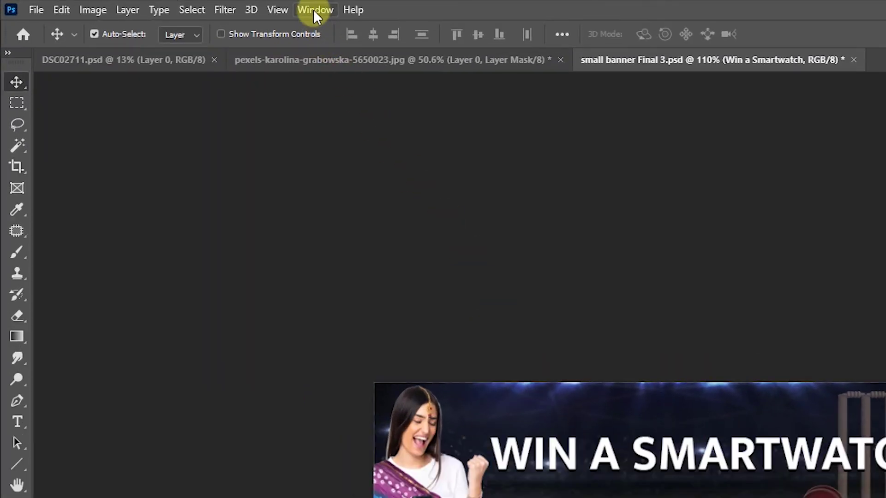
Step: Open the Layer Comps panel and delete Layer Comps 1 through 11, confirming the deletion
{"action": "left_click", "coordinate": [237, 7]}
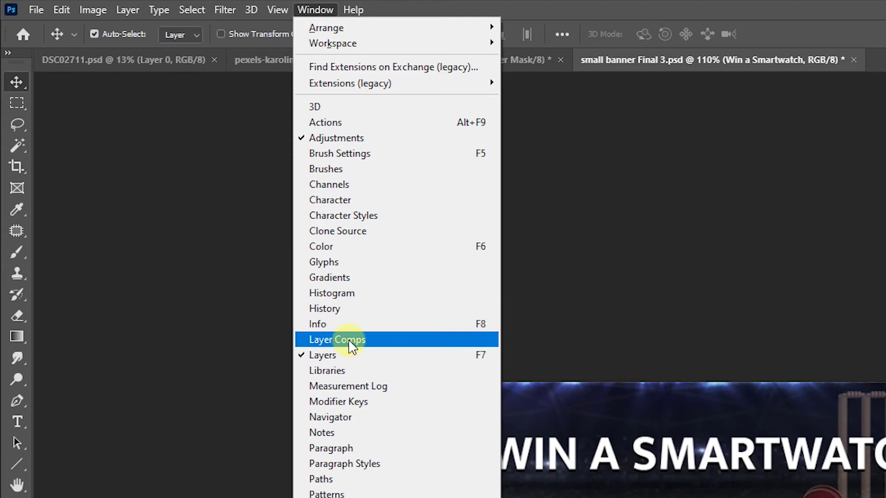
{"action": "left_click", "coordinate": [318, 341]}
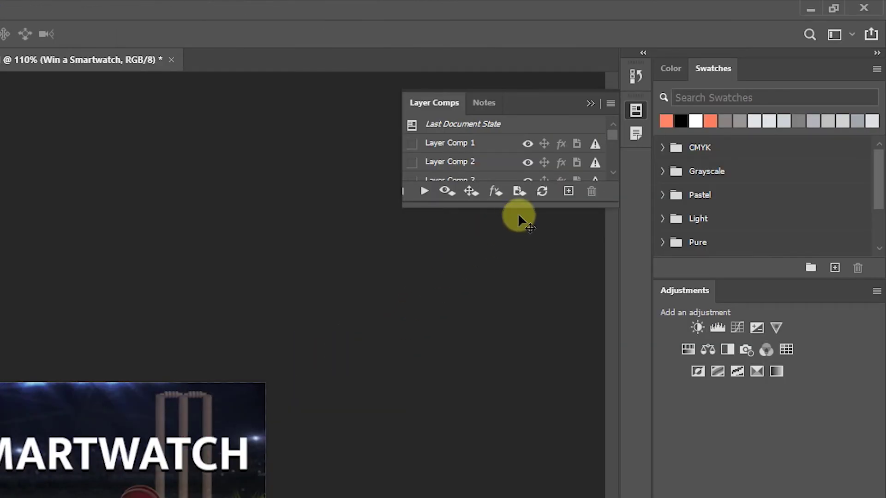
{"action": "left_click_drag", "start_coordinate": [518, 213], "coordinate": [521, 431]}
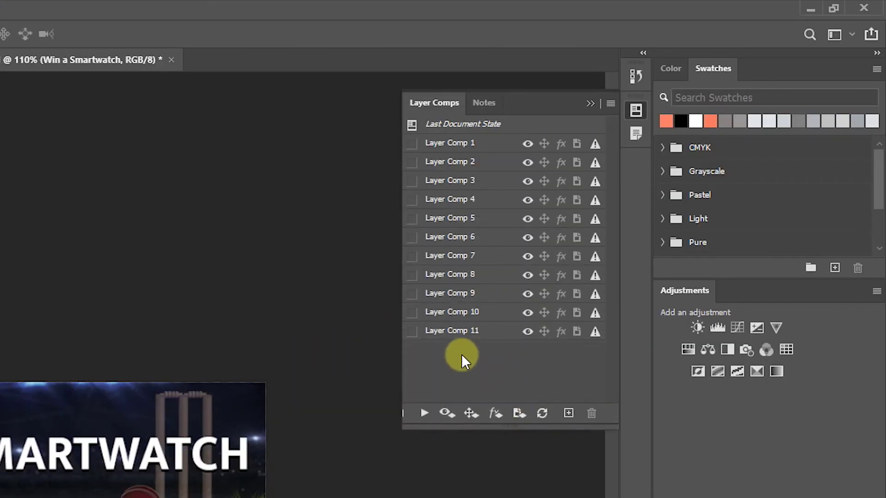
{"action": "left_click", "coordinate": [451, 332]}
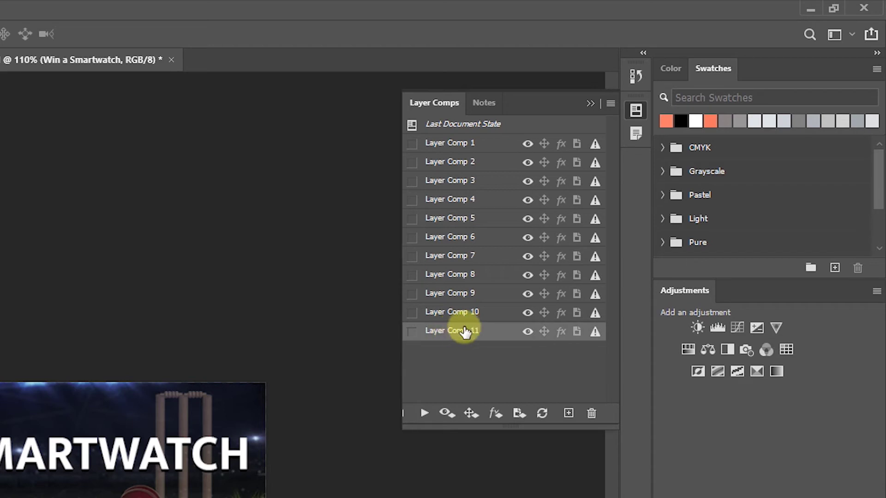
{"action": "left_click", "coordinate": [460, 148], "text": "shift"}
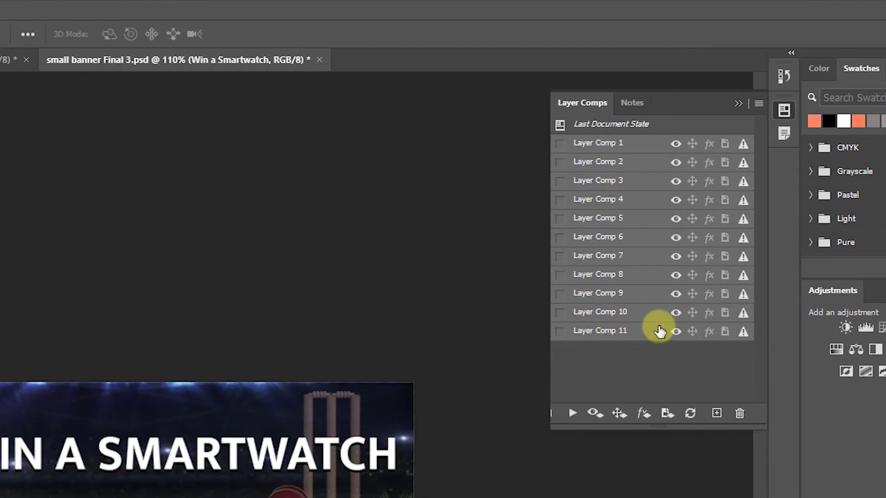
{"action": "left_click_drag", "start_coordinate": [659, 332], "coordinate": [741, 413]}
{"action": "left_click", "coordinate": [189, 318]}
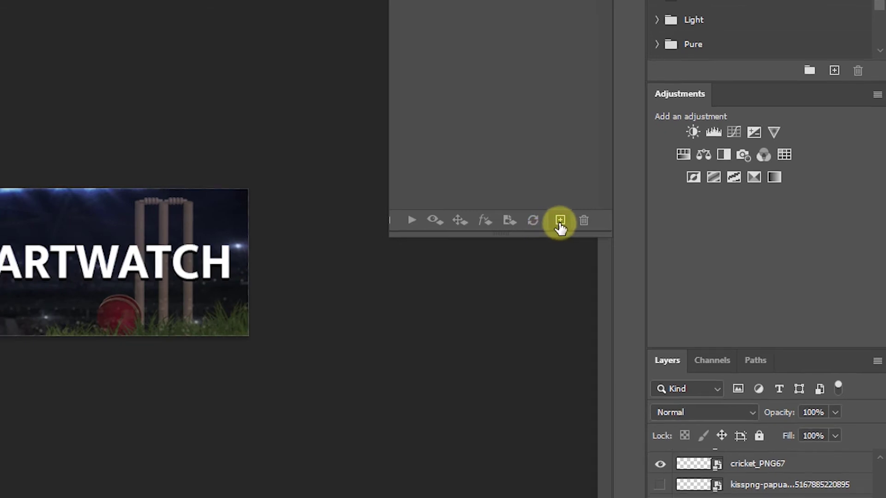
Step: Save the stadium banner as Layer Comp 1, then show the orange background and save Layer Comp 2
{"action": "left_click", "coordinate": [560, 222]}
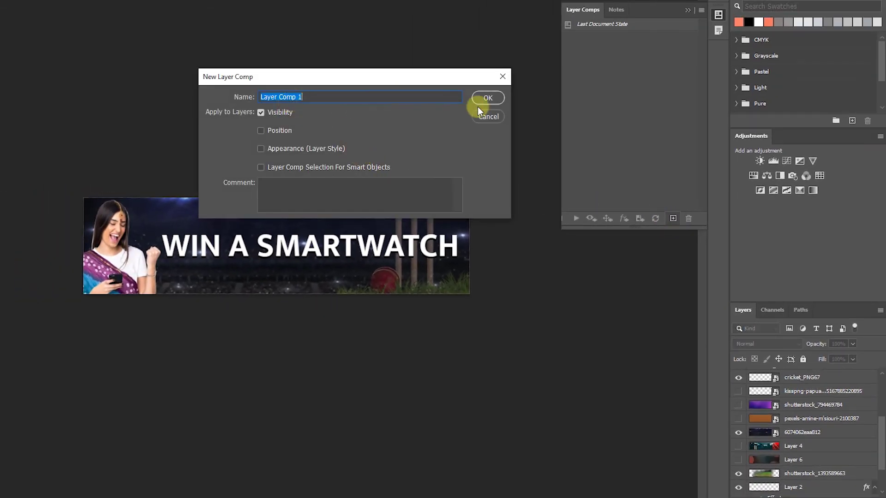
{"action": "left_click", "coordinate": [487, 97]}
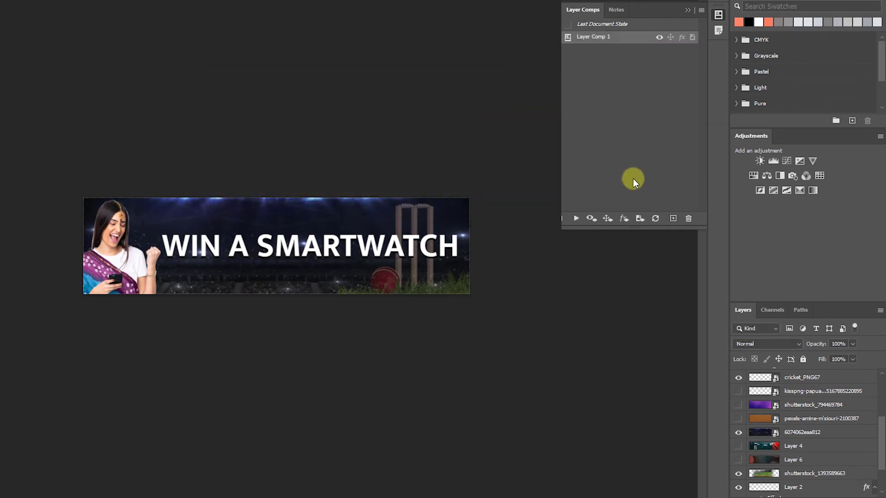
{"action": "left_click", "coordinate": [739, 419]}
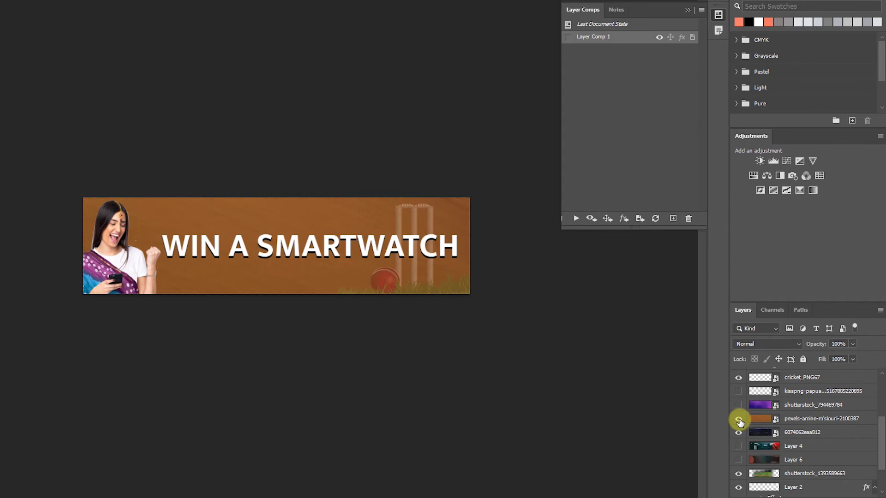
{"action": "left_click", "coordinate": [497, 331]}
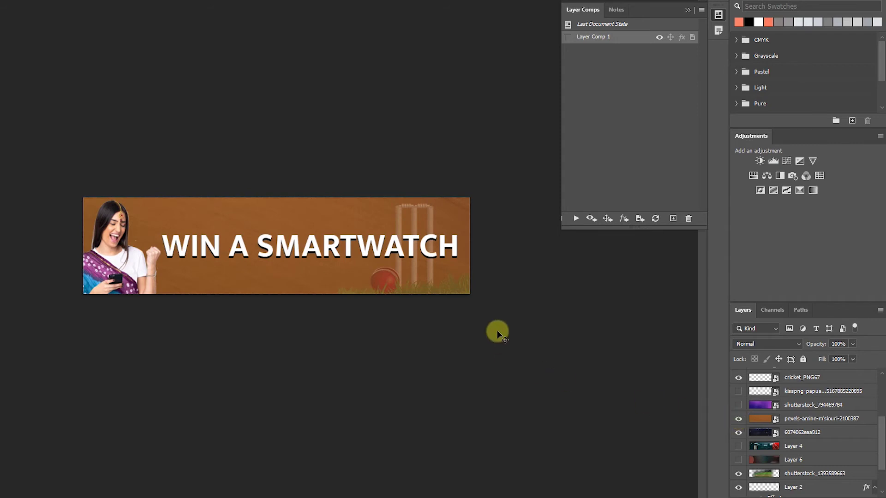
{"action": "left_click", "coordinate": [672, 220]}
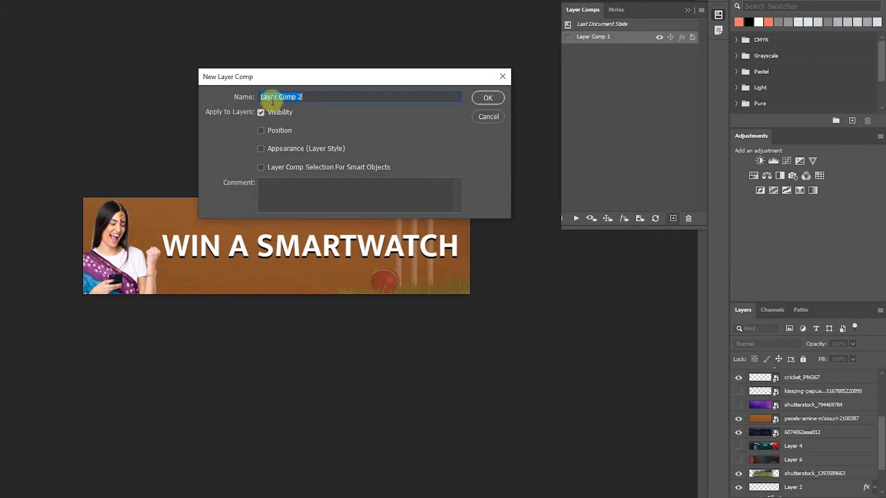
{"action": "left_click", "coordinate": [486, 99]}
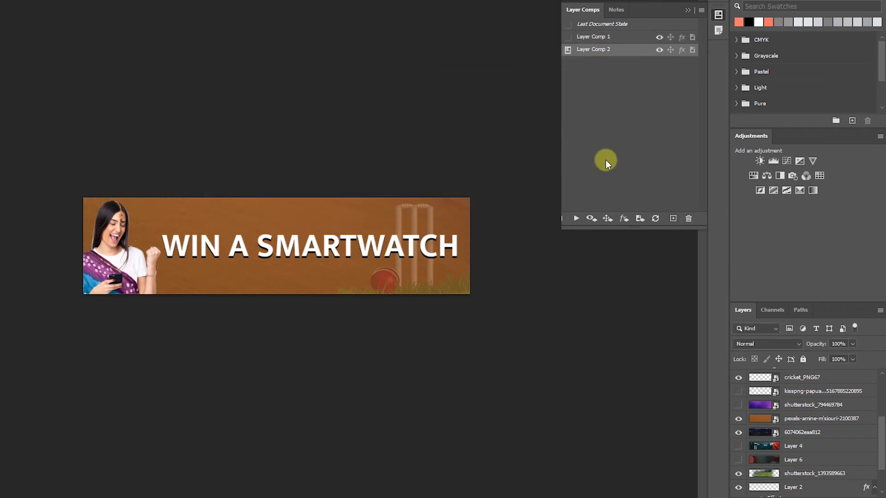
Step: Show the purple background layer and save that version as Layer Comp 3
{"action": "left_click", "coordinate": [739, 405]}
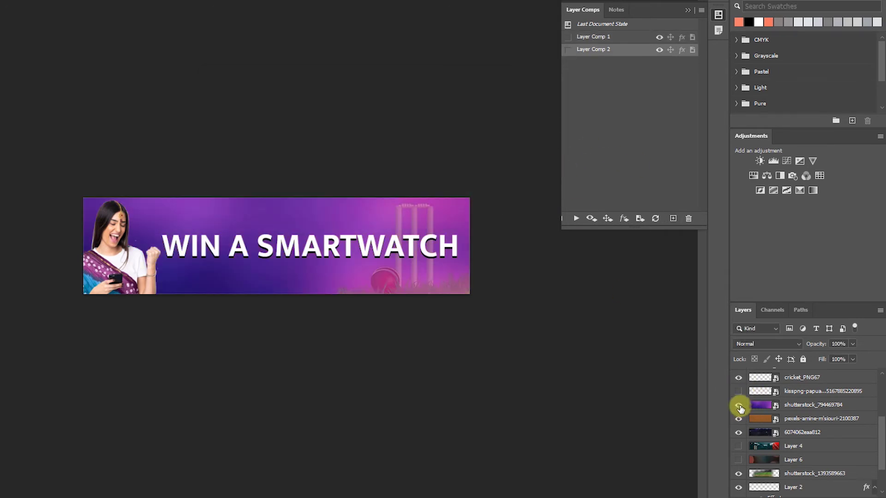
{"action": "left_click", "coordinate": [674, 218]}
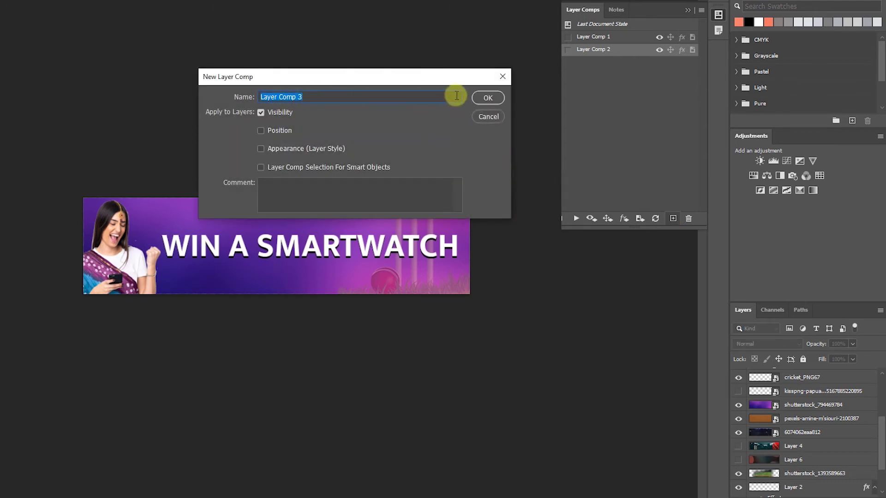
{"action": "left_click", "coordinate": [487, 97]}
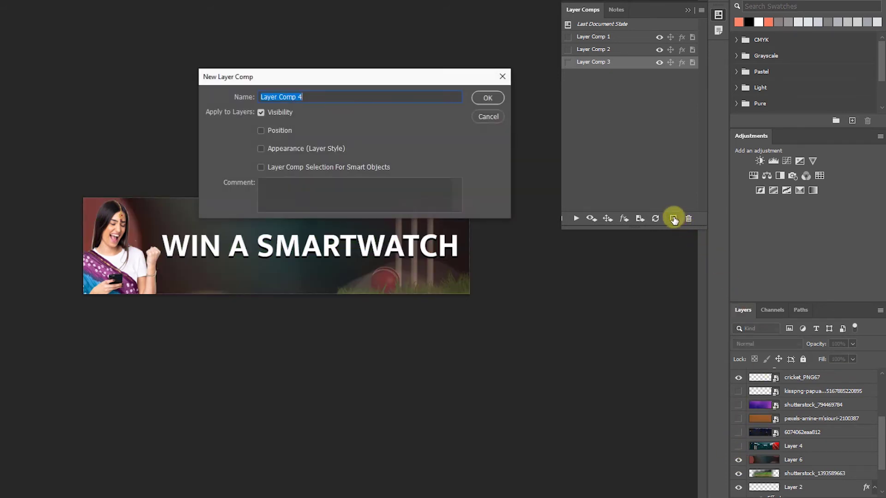
Step: Save the dark banner as Layer Comp 4, then show the batsman, hide ball and stumps, save Layer Comp 5
{"action": "left_click", "coordinate": [486, 98]}
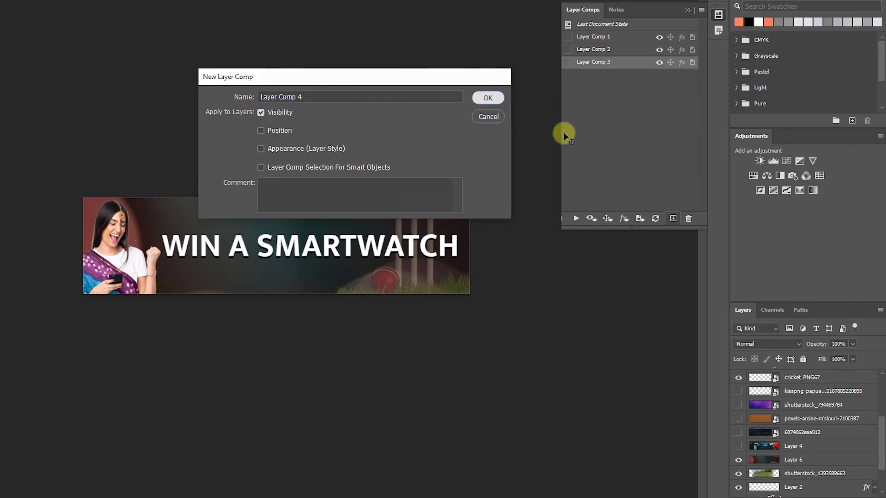
{"action": "scroll", "coordinate": [739, 423], "scroll_direction": "down", "scroll_amount": 3}
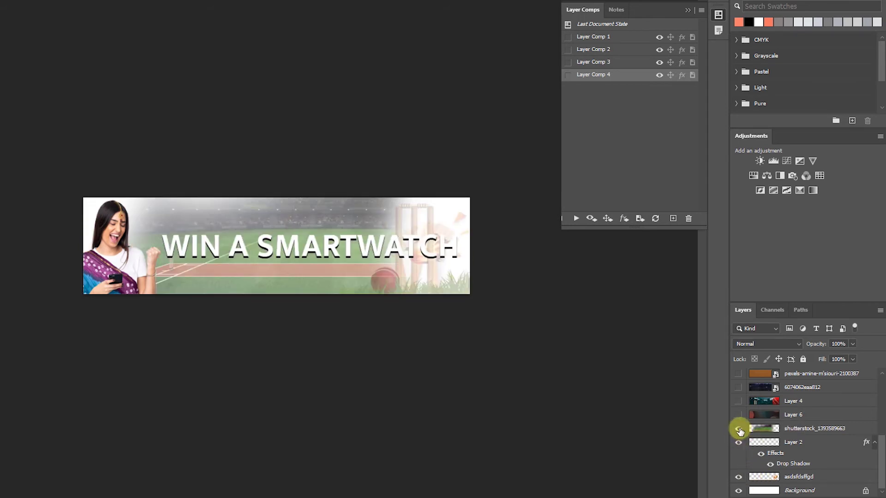
{"action": "left_click", "coordinate": [738, 415]}
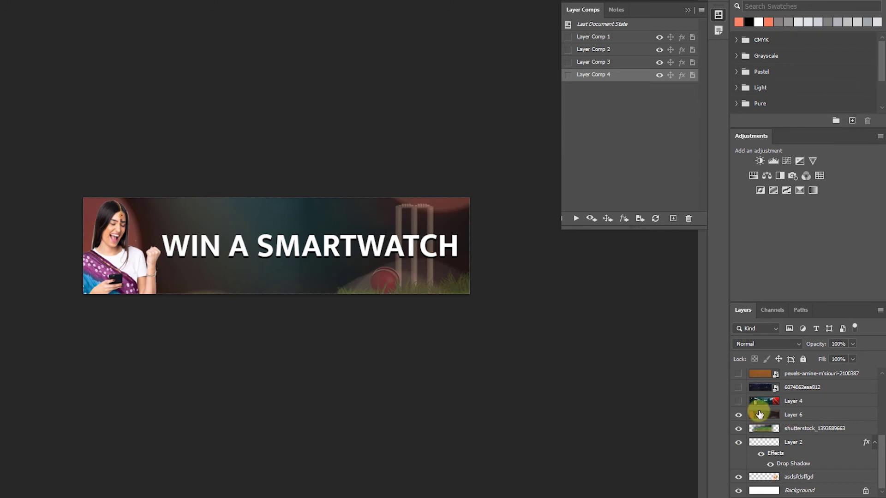
{"action": "scroll", "coordinate": [760, 414], "scroll_direction": "up", "scroll_amount": 3}
{"action": "left_click", "coordinate": [739, 427]}
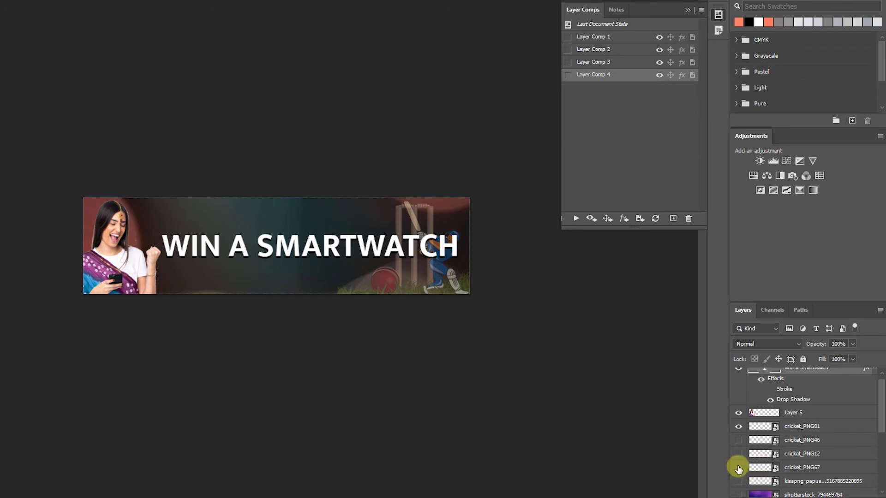
{"action": "left_click", "coordinate": [738, 468]}
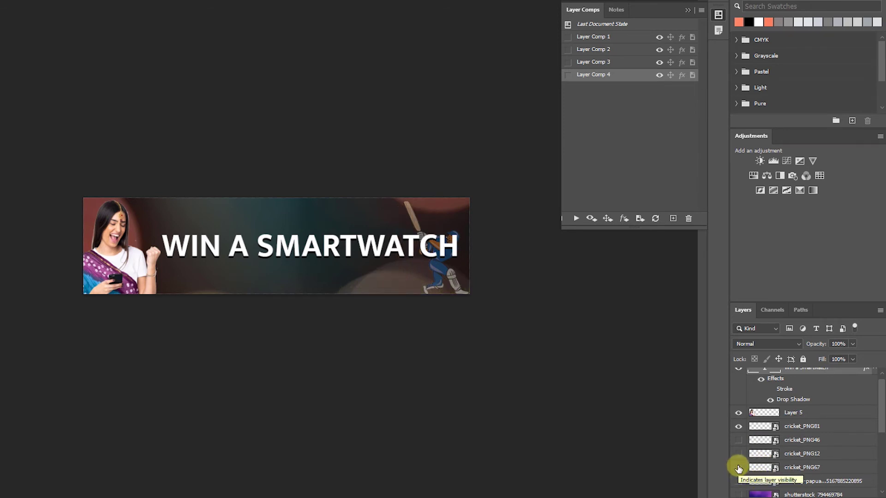
{"action": "left_click", "coordinate": [673, 219]}
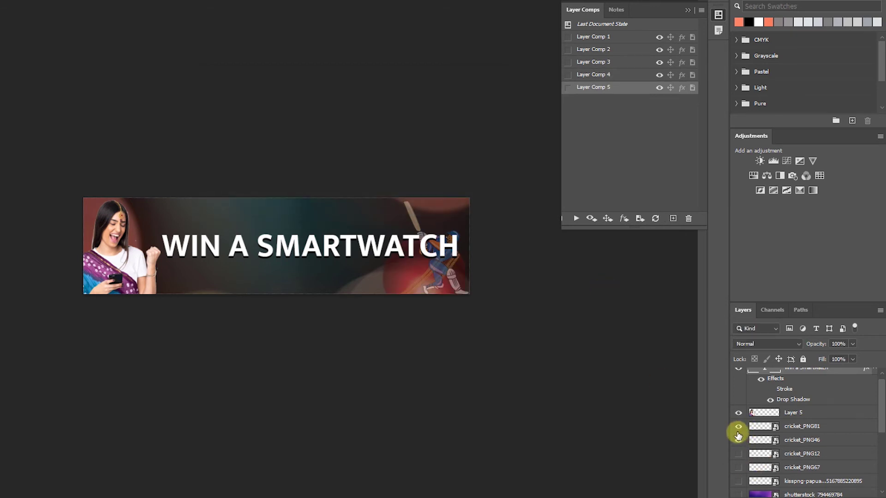
Step: Hide the batsman graphic and save the glowing red ball version as Layer Comp 6
{"action": "left_click", "coordinate": [739, 427]}
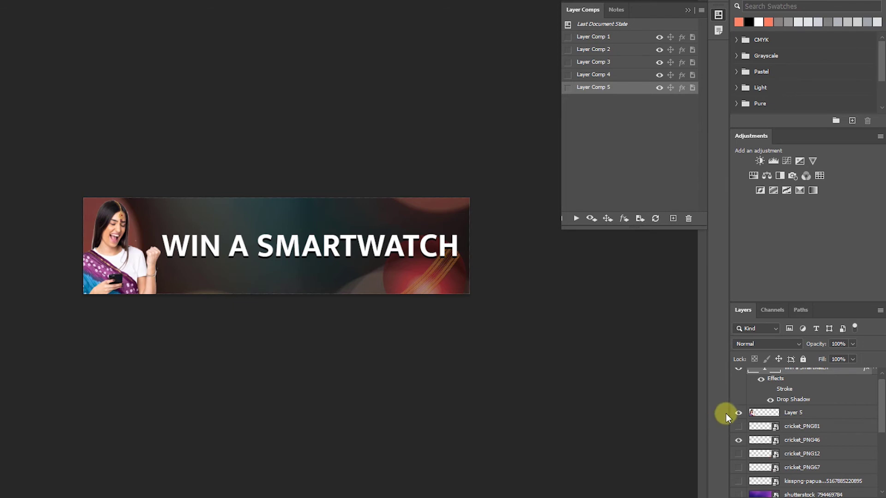
{"action": "left_click", "coordinate": [674, 219]}
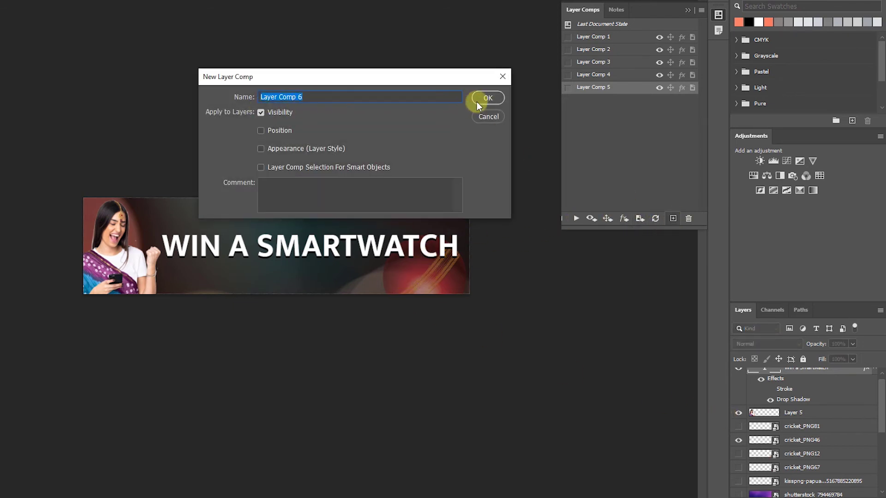
{"action": "left_click", "coordinate": [491, 97]}
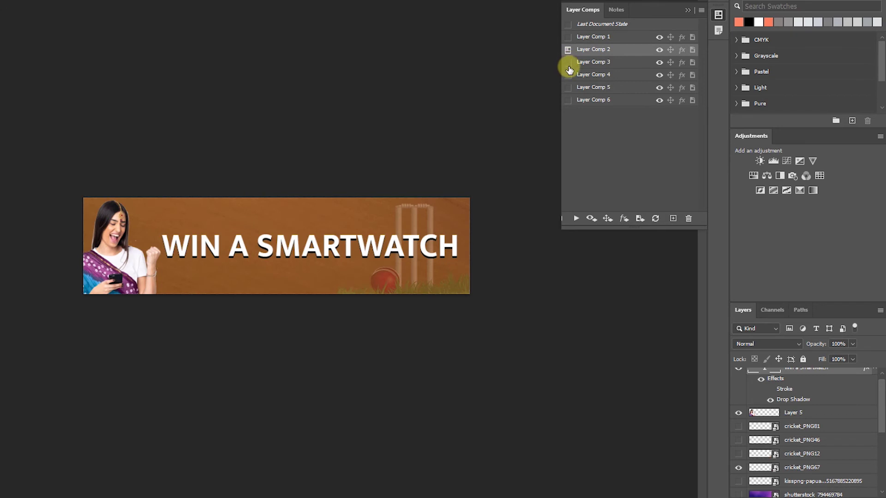
{"action": "left_click", "coordinate": [568, 63]}
{"action": "left_click", "coordinate": [569, 75]}
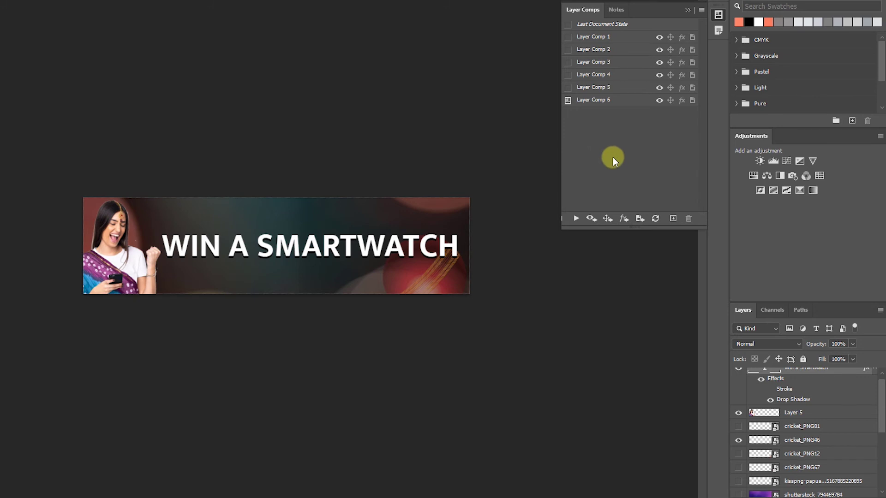
Step: Open Layer Comps To Files and set the destination to the Desktop Banners folder
{"action": "left_click", "coordinate": [20, 5]}
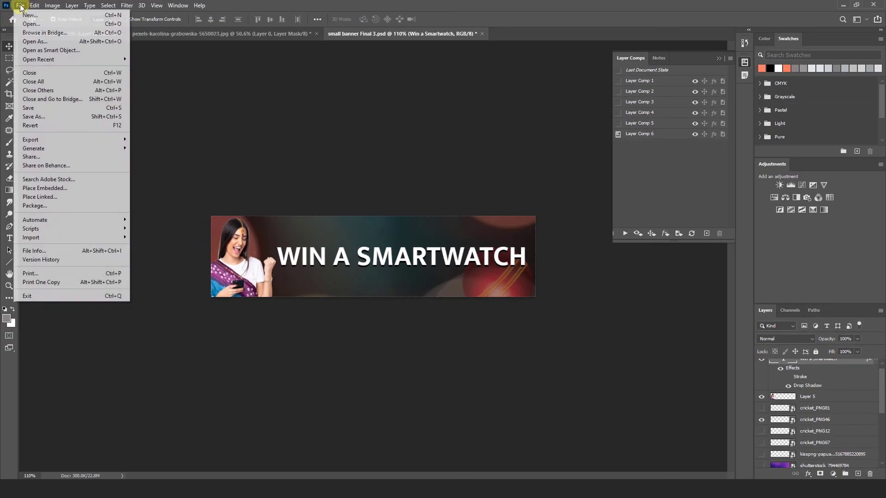
{"action": "mouse_move", "coordinate": [122, 141]}
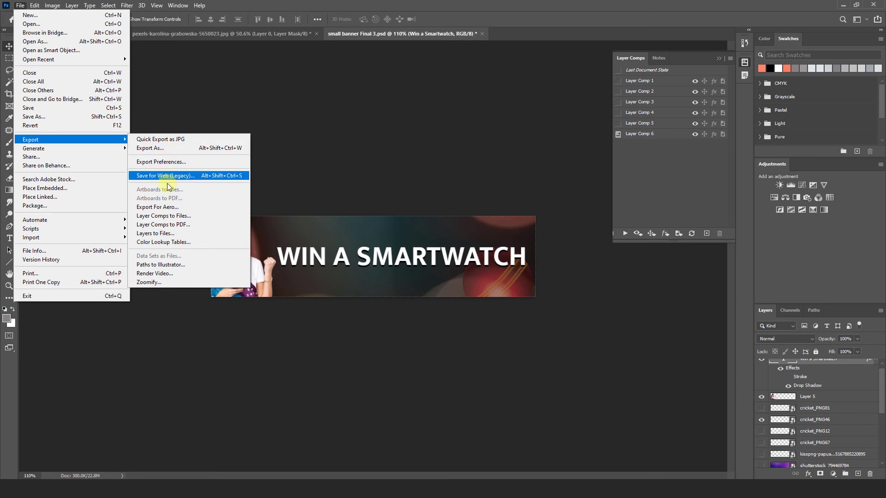
{"action": "left_click", "coordinate": [181, 217]}
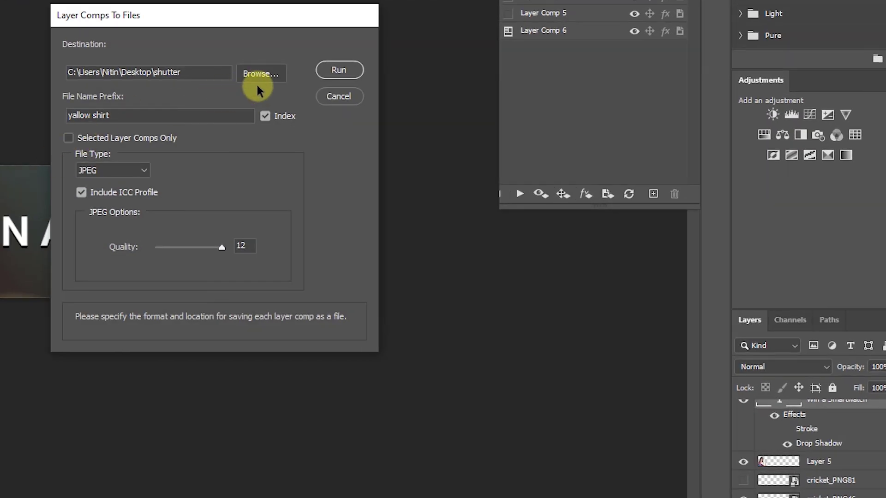
{"action": "left_click", "coordinate": [259, 73]}
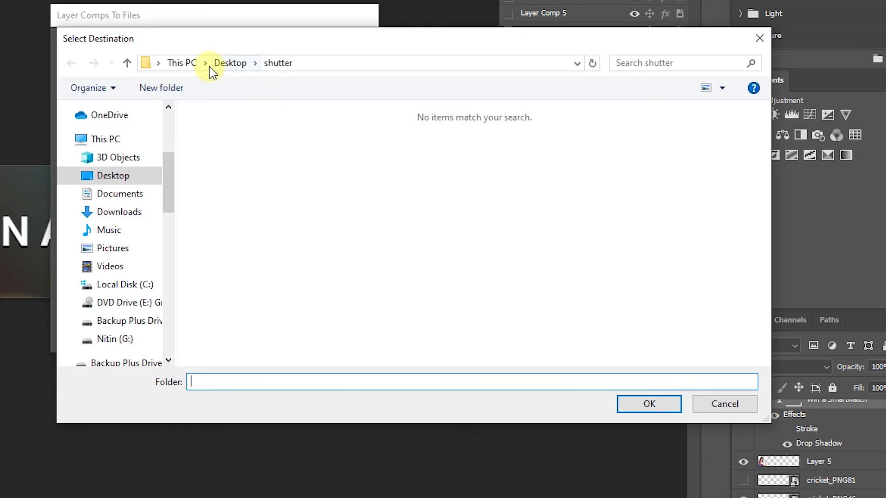
{"action": "left_click", "coordinate": [125, 175]}
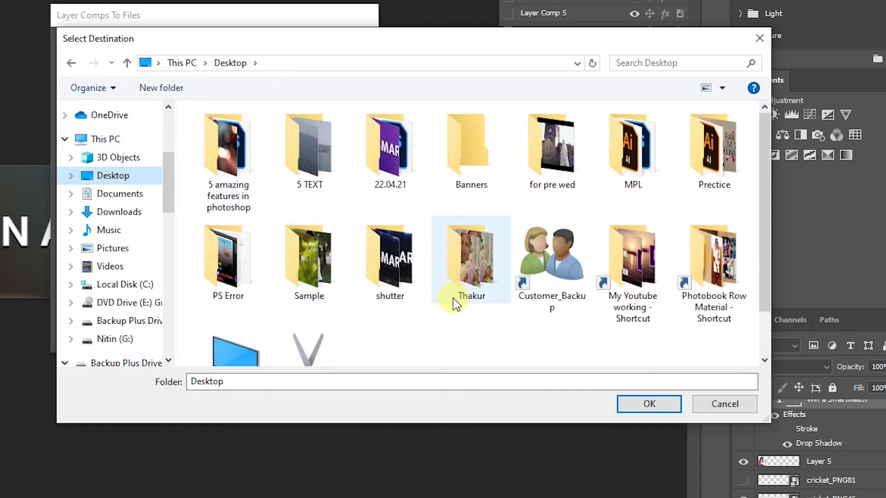
{"action": "double_click", "coordinate": [470, 164]}
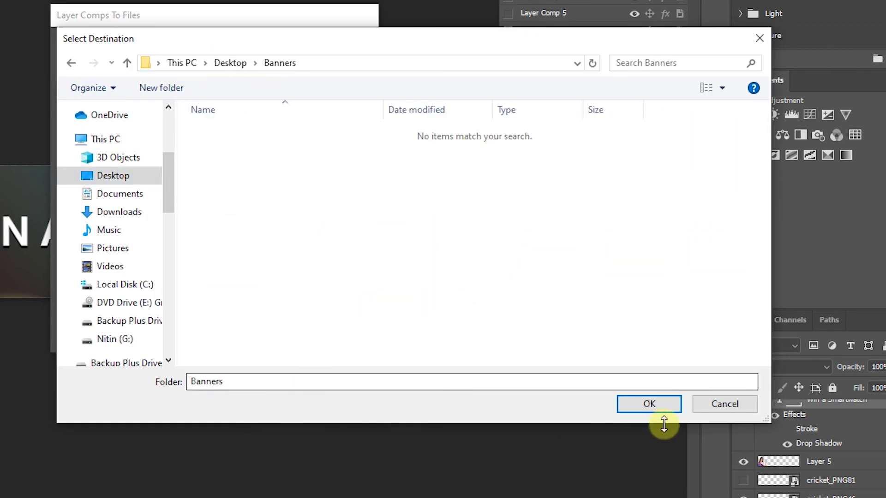
{"action": "left_click", "coordinate": [651, 405]}
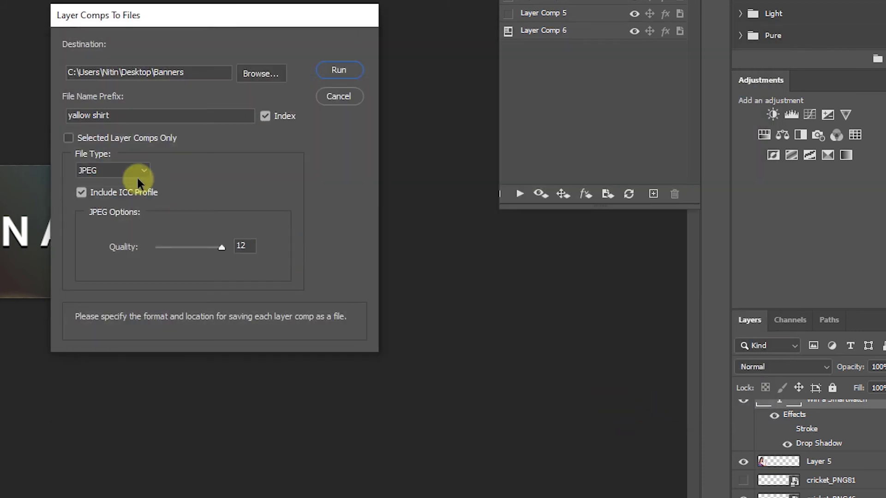
Step: Set the file prefix to 'banner 01', keep JPEG, and run the export
{"action": "left_click_drag", "start_coordinate": [123, 115], "coordinate": [10, 115]}
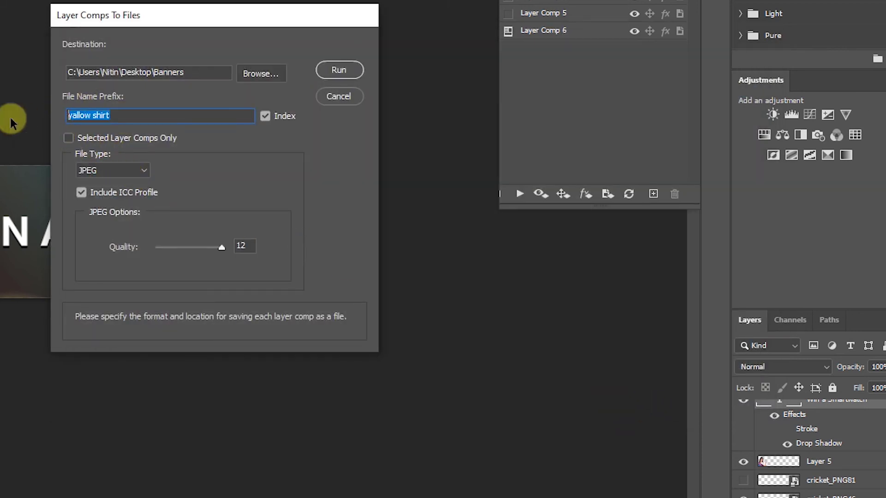
{"action": "type", "text": "banner"}
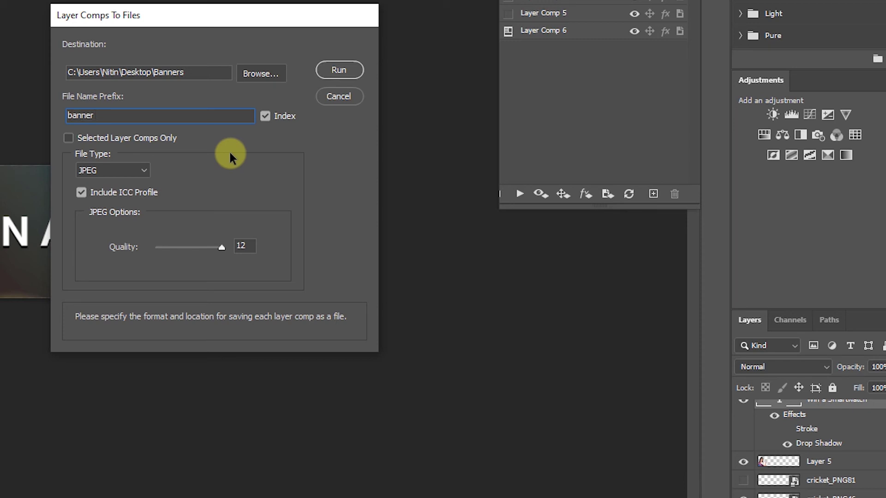
{"action": "type", "text": " 01"}
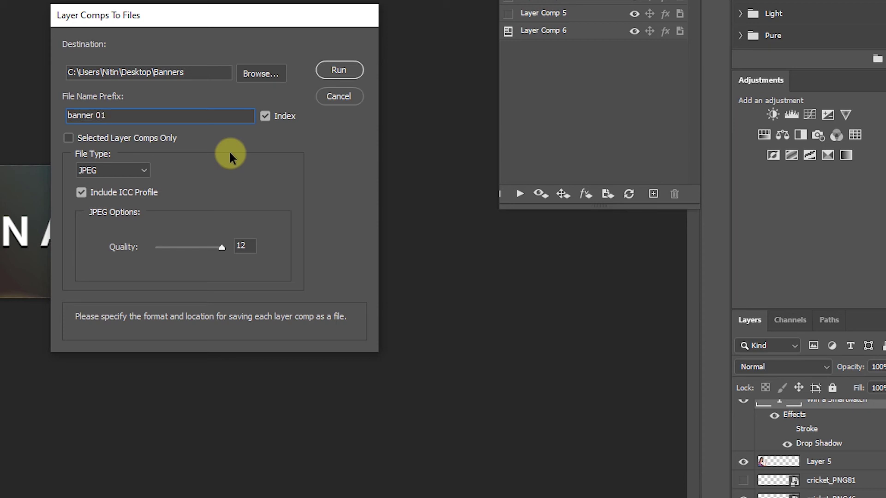
{"action": "left_click", "coordinate": [83, 170]}
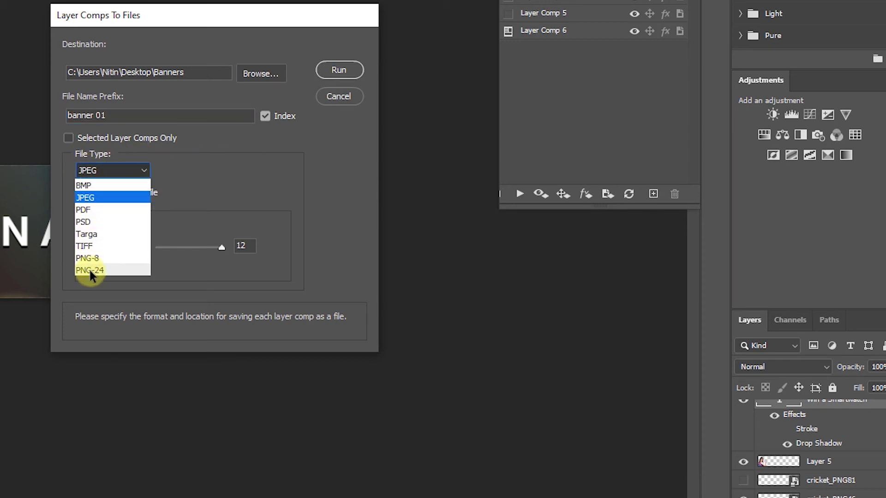
{"action": "left_click", "coordinate": [93, 197]}
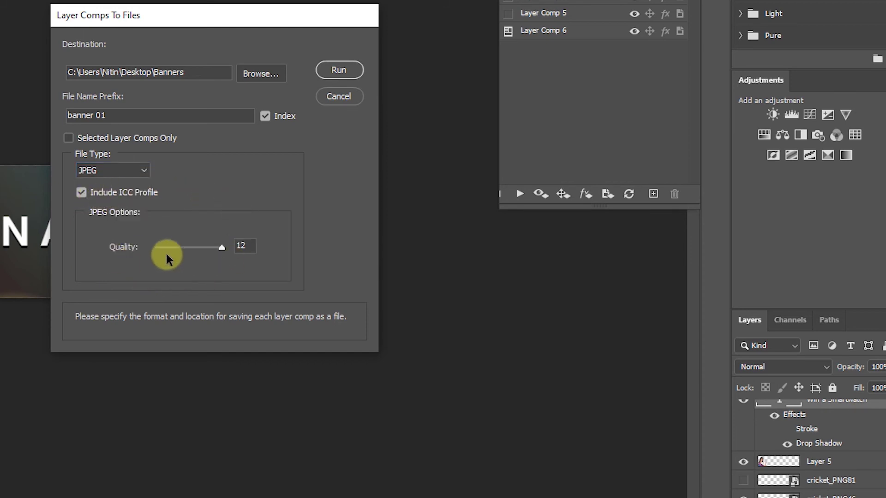
{"action": "left_click", "coordinate": [337, 71]}
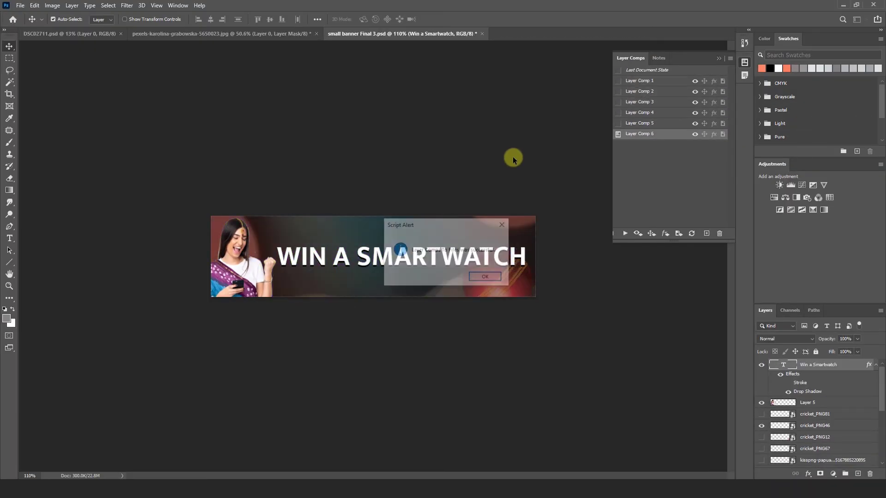
{"action": "left_click", "coordinate": [487, 278]}
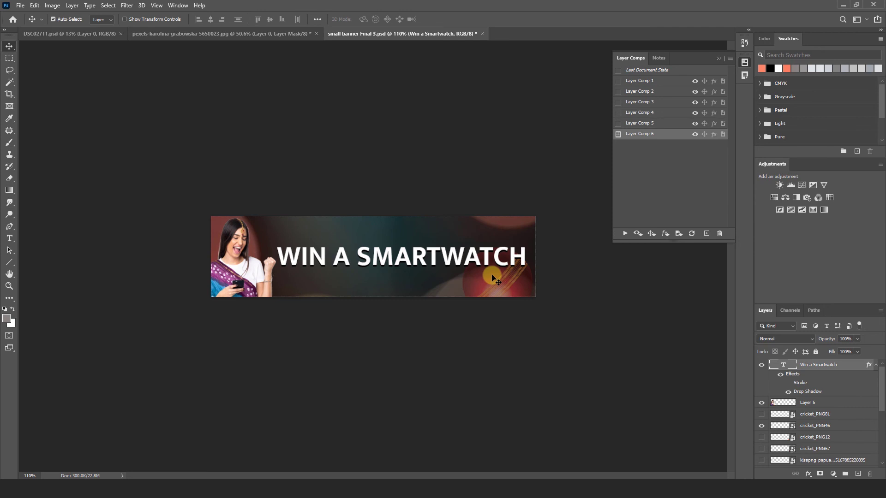
Step: Open the desktop Banners folder, enlarge the thumbnails, select all six banners, then return to Photoshop
{"action": "key", "text": "super+d"}
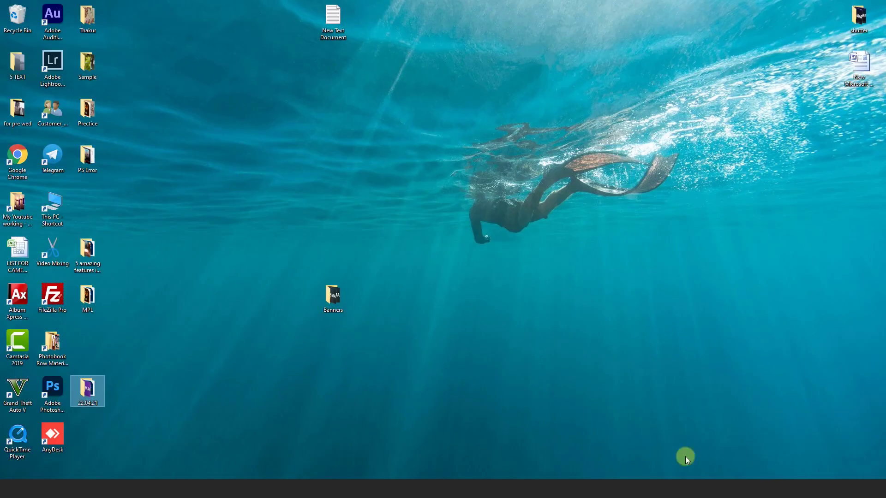
{"action": "double_click", "coordinate": [334, 303]}
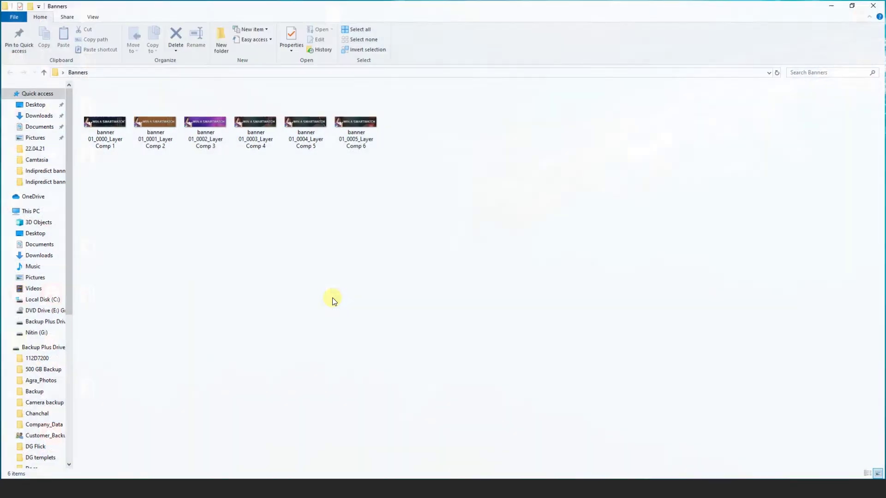
{"action": "left_click", "coordinate": [103, 122]}
{"action": "left_click", "coordinate": [304, 160]}
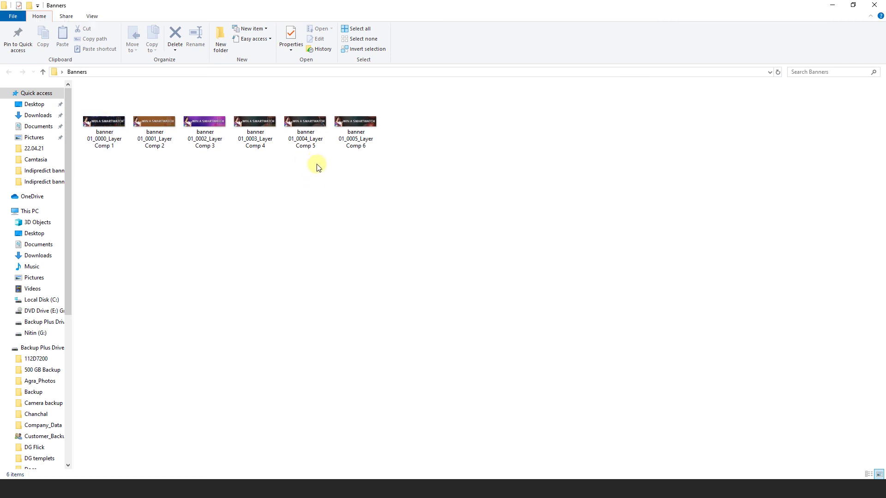
{"action": "scroll", "coordinate": [316, 167], "scroll_direction": "up", "scroll_amount": 2}
{"action": "key", "text": "alt"}
{"action": "left_click", "coordinate": [139, 98]}
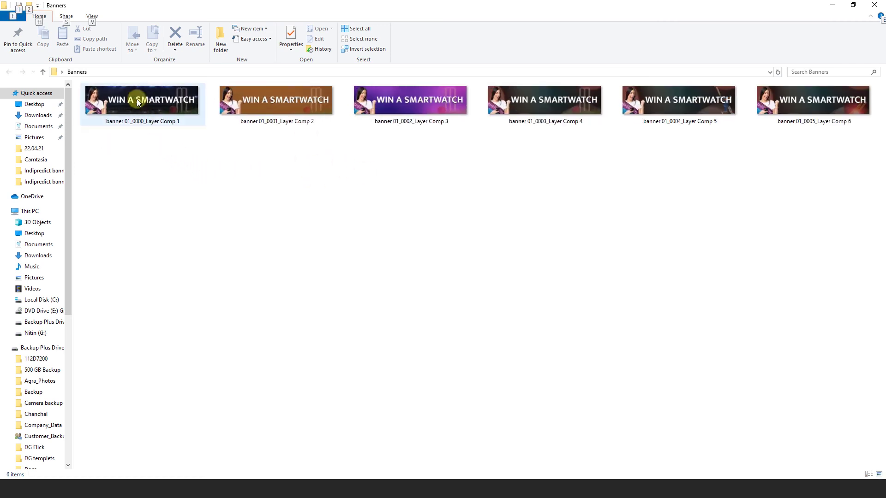
{"action": "key", "text": "ctrl+a"}
{"action": "key", "text": "alt+Tab"}
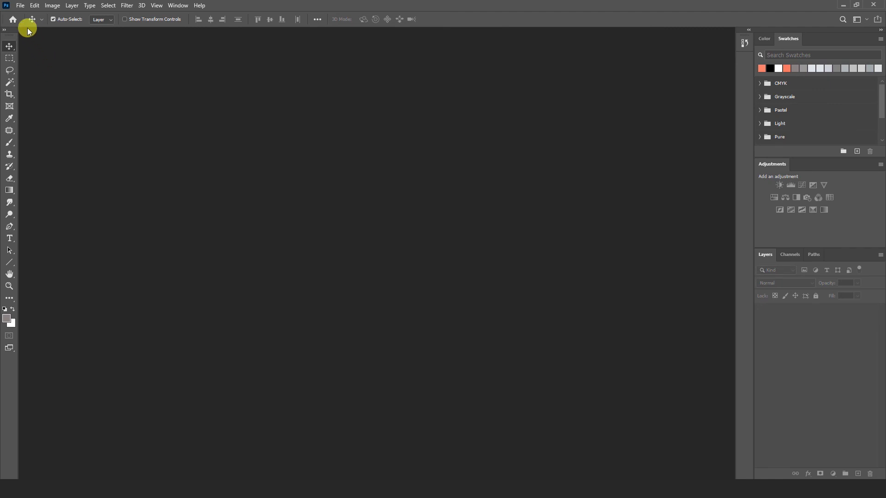
Step: Run Load Files into Stack using the Desktop Images folder as source to stack the six photos
{"action": "left_click", "coordinate": [19, 6]}
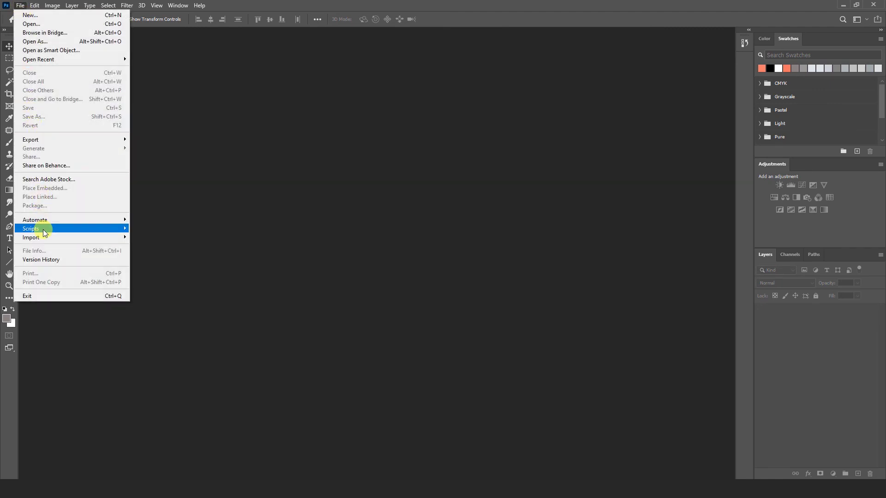
{"action": "mouse_move", "coordinate": [43, 229]}
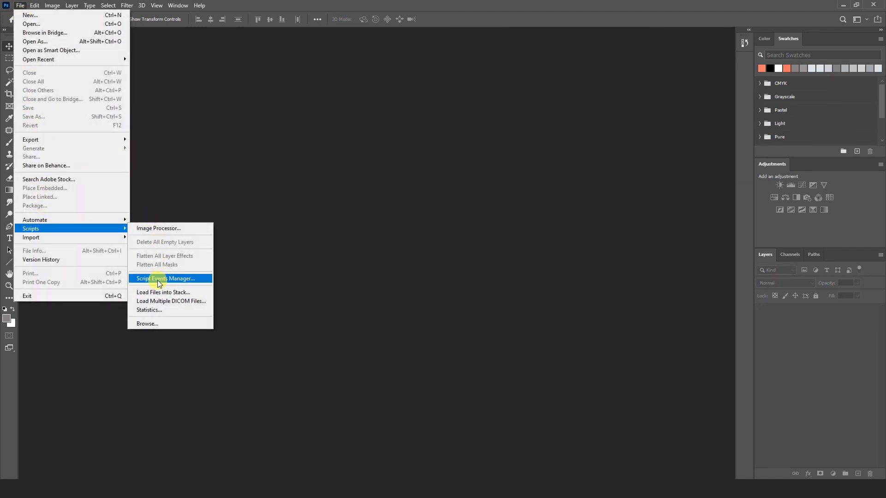
{"action": "left_click", "coordinate": [190, 295]}
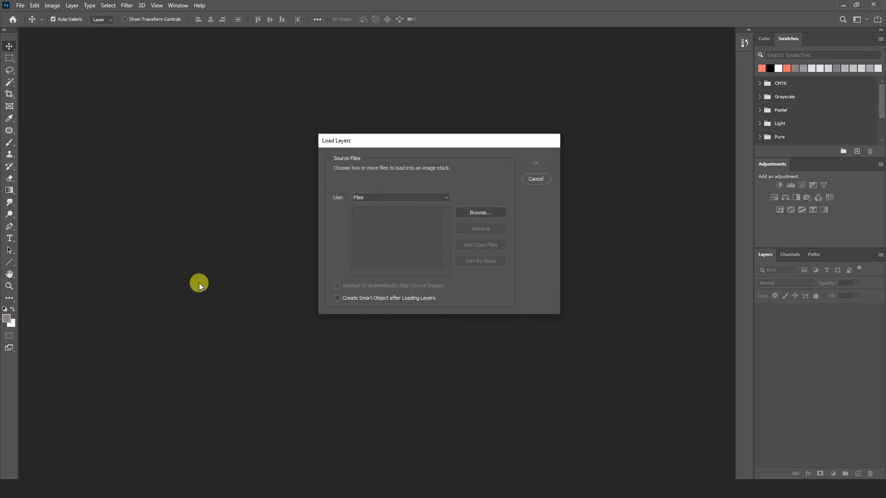
{"action": "left_click", "coordinate": [376, 200]}
{"action": "left_click", "coordinate": [375, 212]}
{"action": "left_click", "coordinate": [482, 215]}
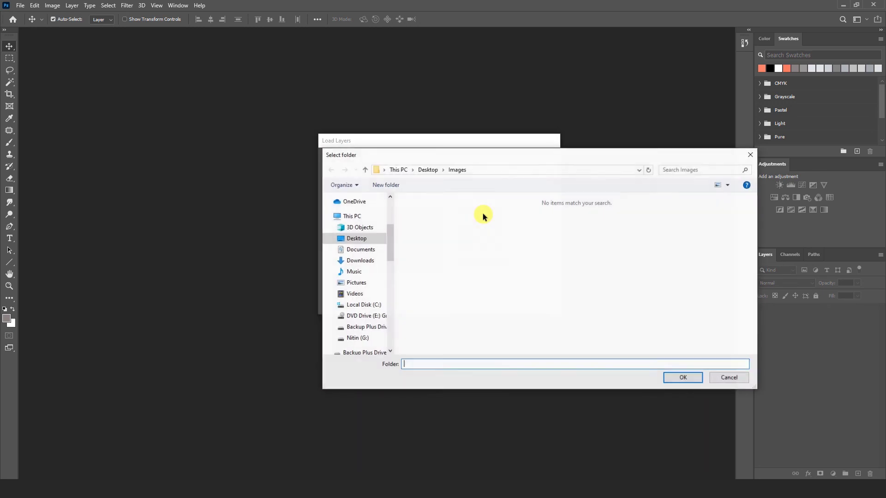
{"action": "left_click", "coordinate": [358, 239]}
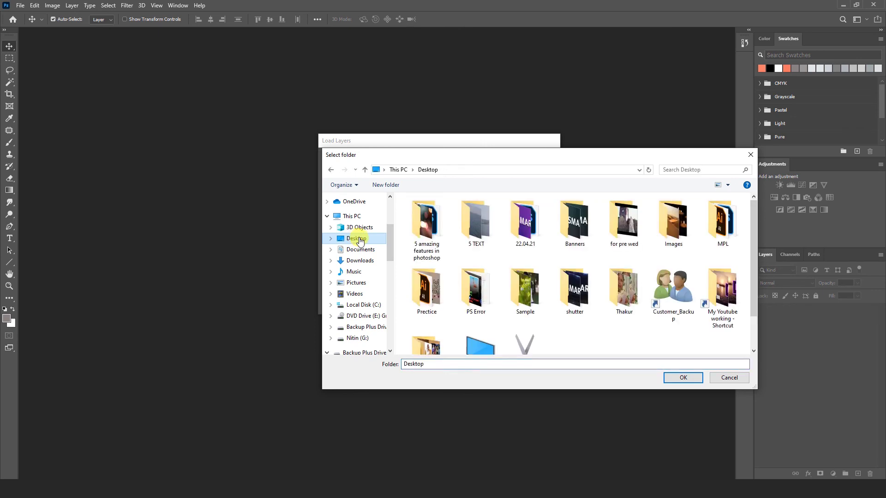
{"action": "left_click", "coordinate": [674, 221]}
{"action": "left_click", "coordinate": [680, 378]}
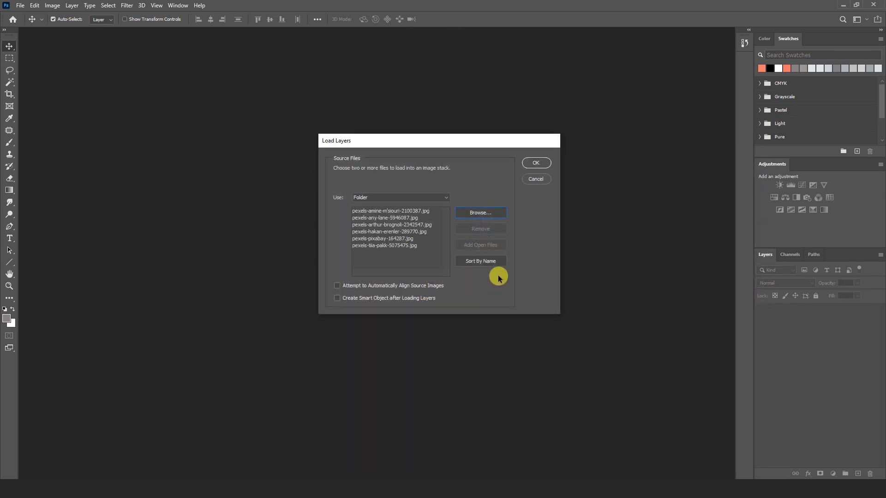
{"action": "left_click", "coordinate": [530, 165]}
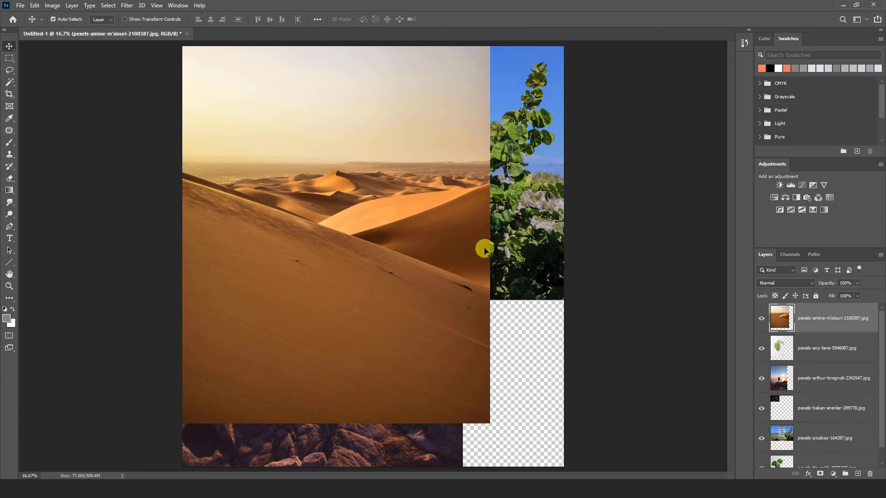
Step: Drag the desert, grapes, sunset, candles, sign and plant photos to new spots across the canvas
{"action": "left_click_drag", "start_coordinate": [404, 184], "coordinate": [637, 300]}
{"action": "left_click_drag", "start_coordinate": [346, 202], "coordinate": [540, 402]}
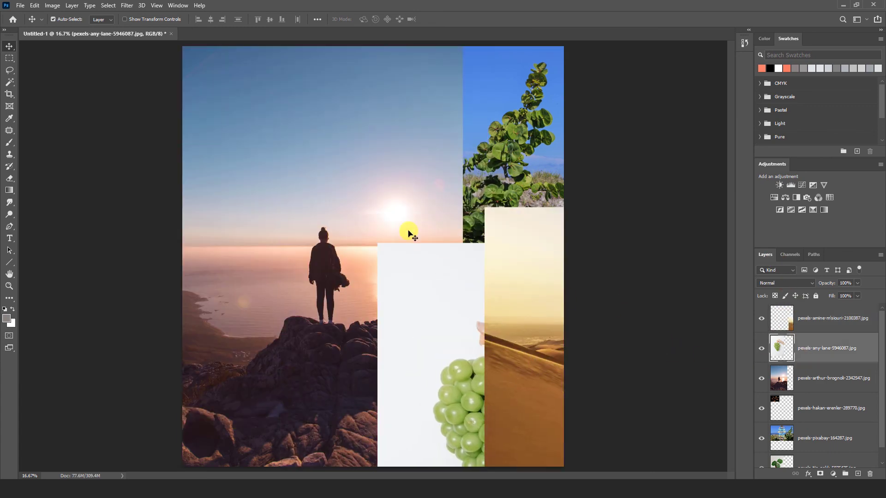
{"action": "left_click_drag", "start_coordinate": [409, 231], "coordinate": [277, 304]}
{"action": "left_click_drag", "start_coordinate": [256, 95], "coordinate": [480, 120]}
{"action": "left_click_drag", "start_coordinate": [392, 194], "coordinate": [488, 234]}
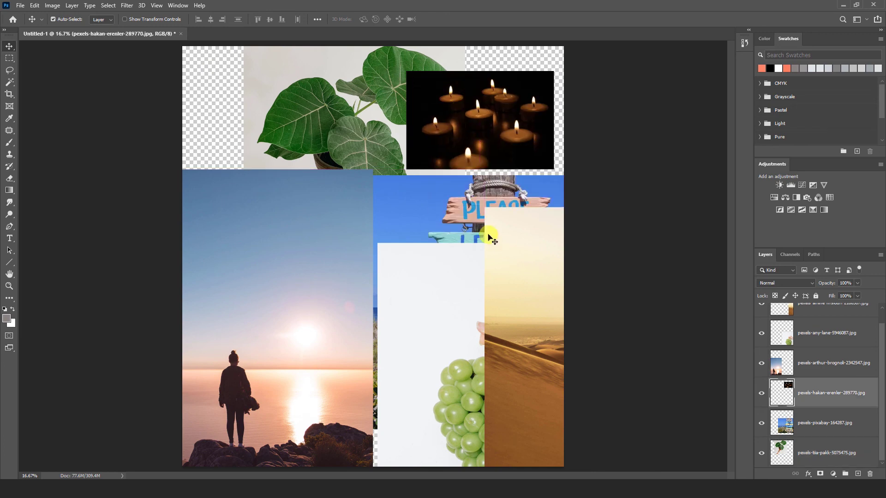
{"action": "left_click_drag", "start_coordinate": [277, 323], "coordinate": [277, 268]}
{"action": "left_click_drag", "start_coordinate": [559, 415], "coordinate": [435, 283]}
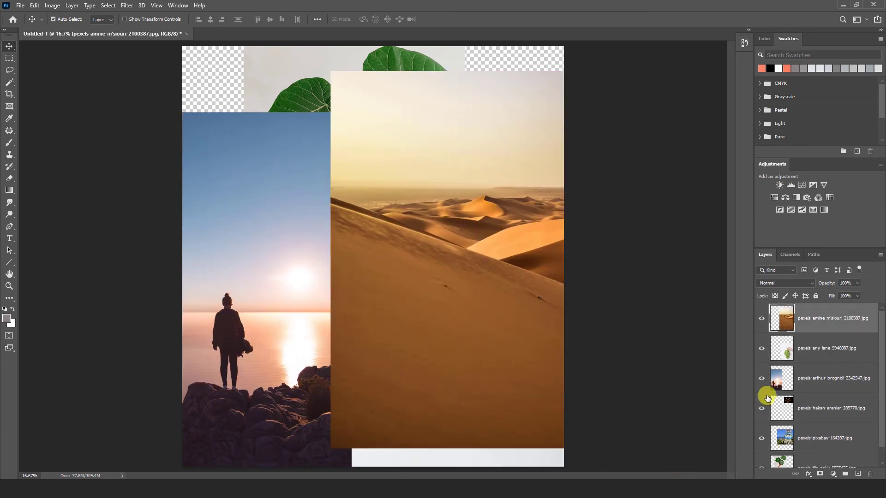
{"action": "left_click_drag", "start_coordinate": [763, 321], "coordinate": [763, 443]}
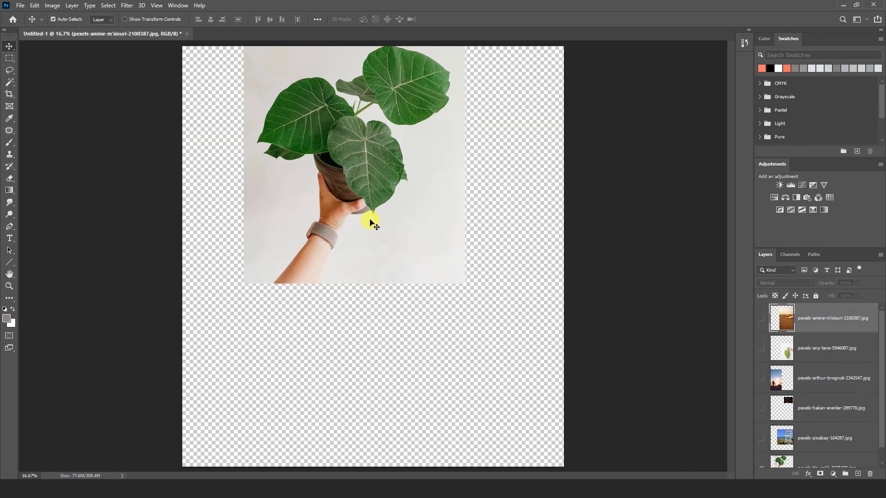
{"action": "left_click_drag", "start_coordinate": [370, 221], "coordinate": [357, 292]}
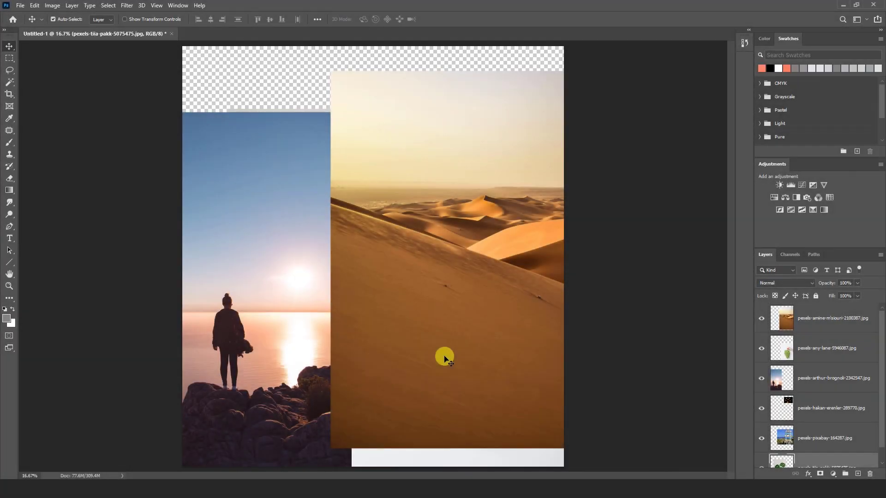